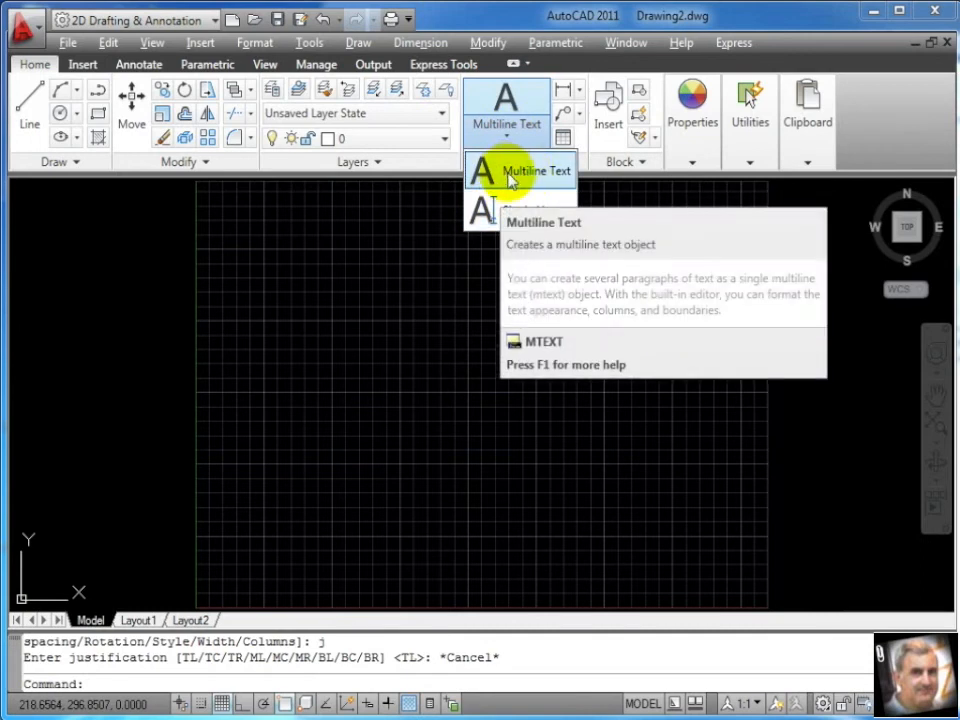
# Start a multiline text with its first corner in the upper part of the grid and set the text height to 14
pyautogui.click(506, 100)
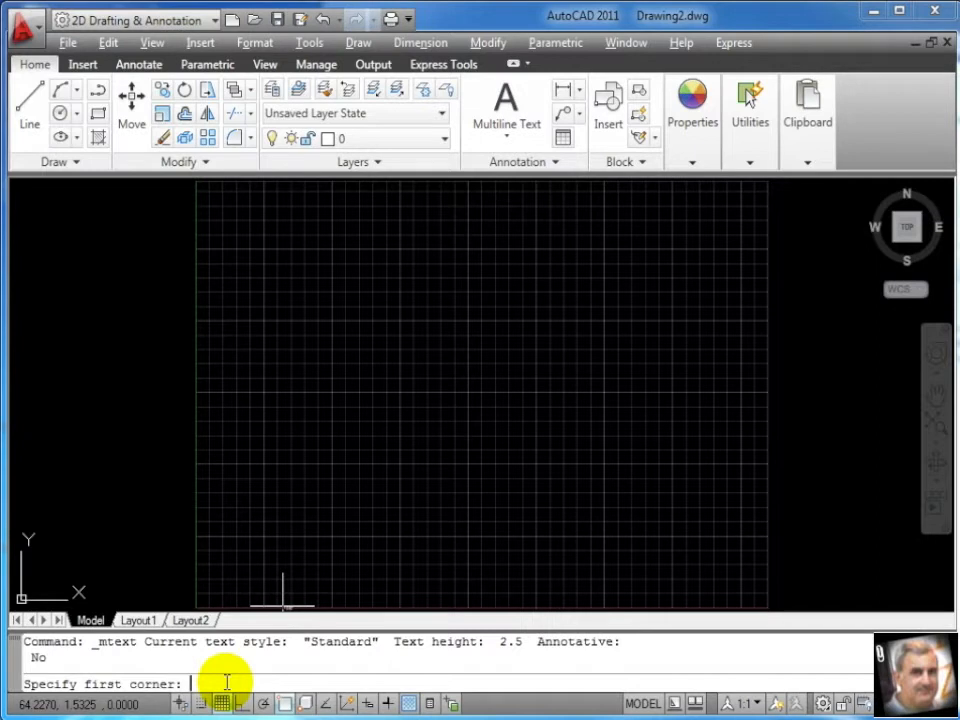
pyautogui.click(348, 266)
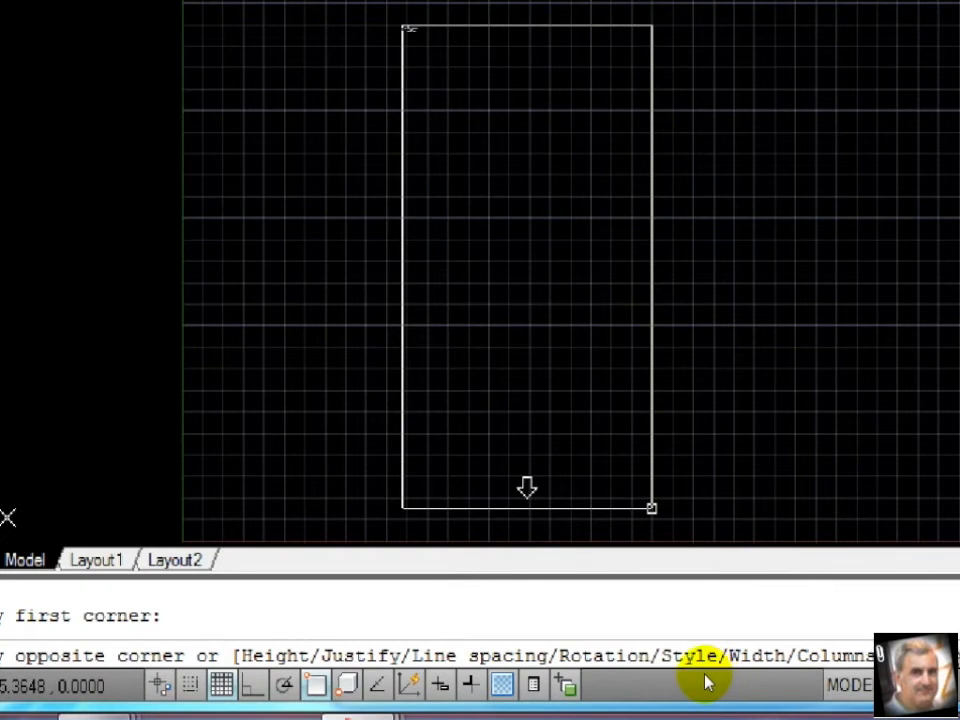
pyautogui.write('h')
pyautogui.press('Return')
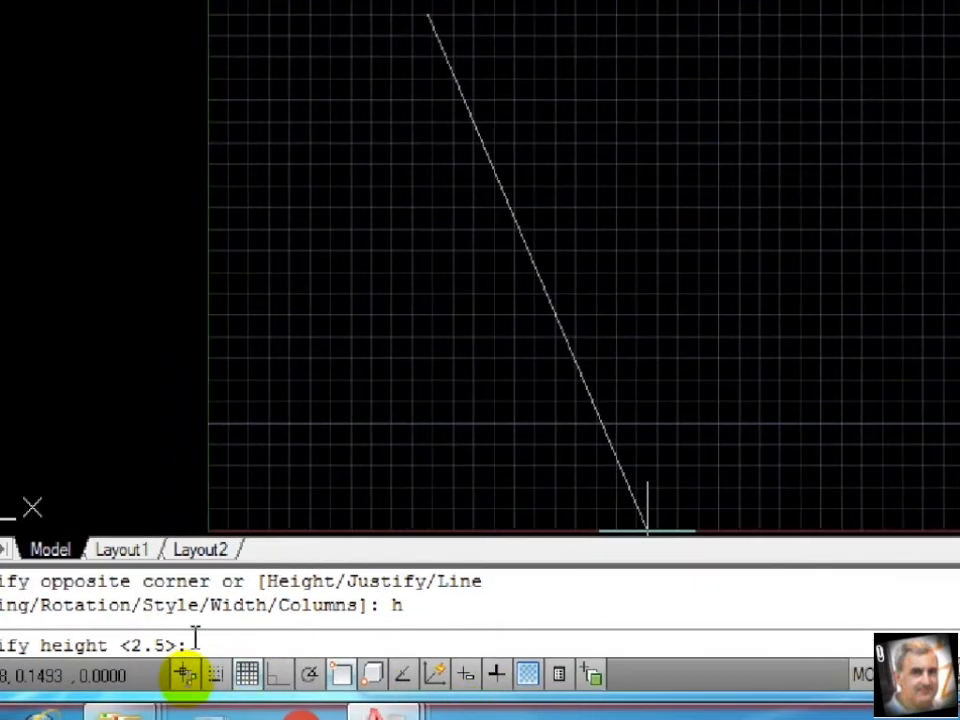
pyautogui.write('14')
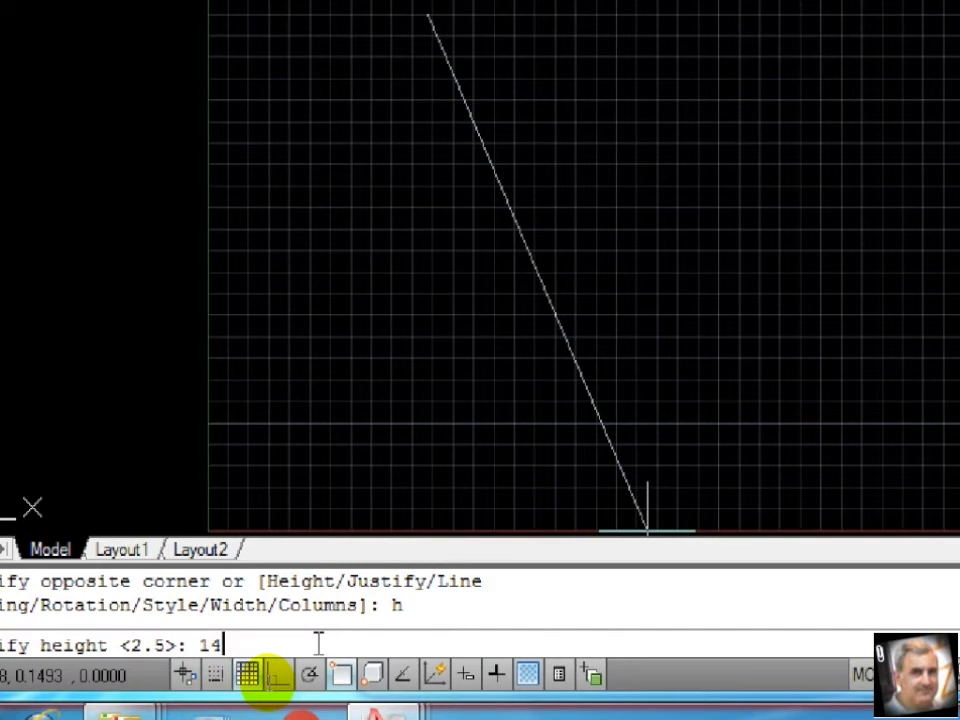
pyautogui.press('Return')
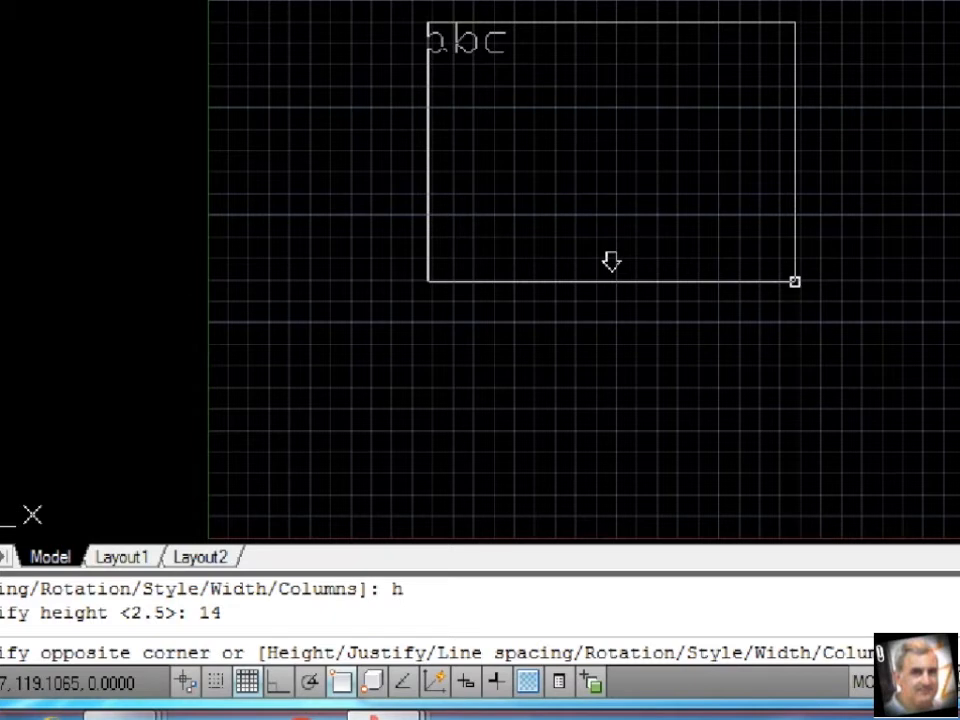
pyautogui.click(795, 281)
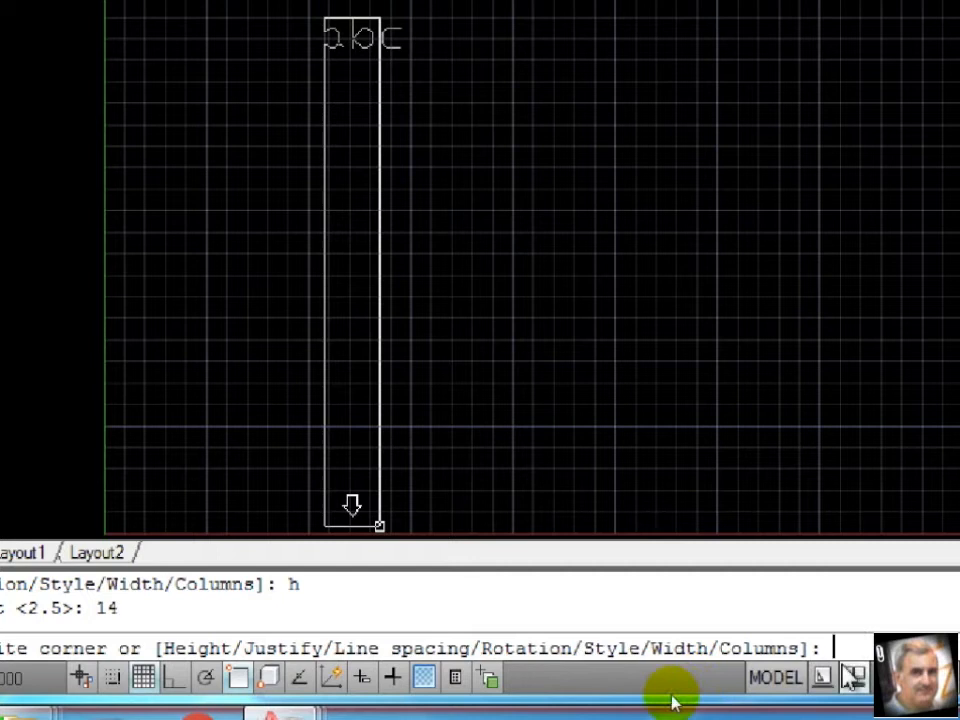
# Review the justification samples in the other open drawings and set the multiline text's justification to top left (TL)
pyautogui.write('j')
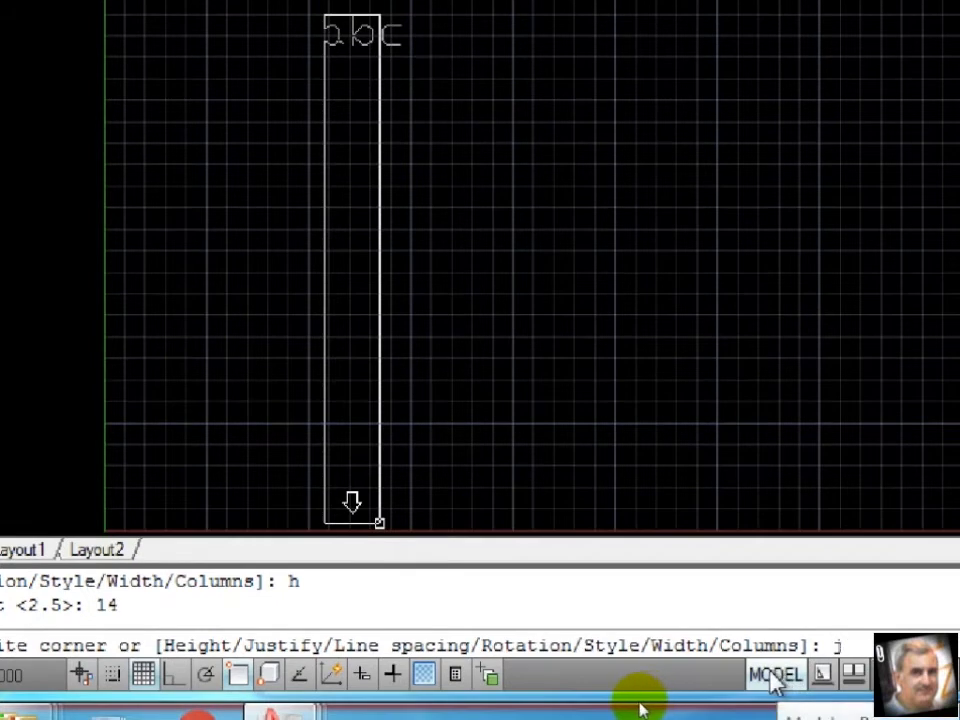
pyautogui.press('Return')
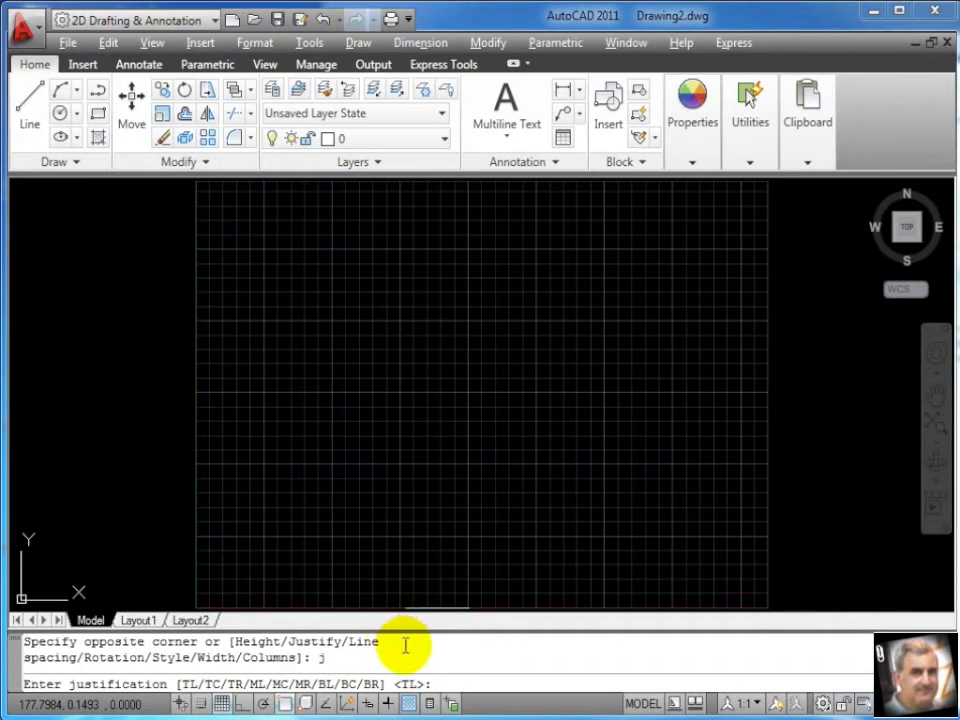
pyautogui.hotkey('ctrl', 'Tab')
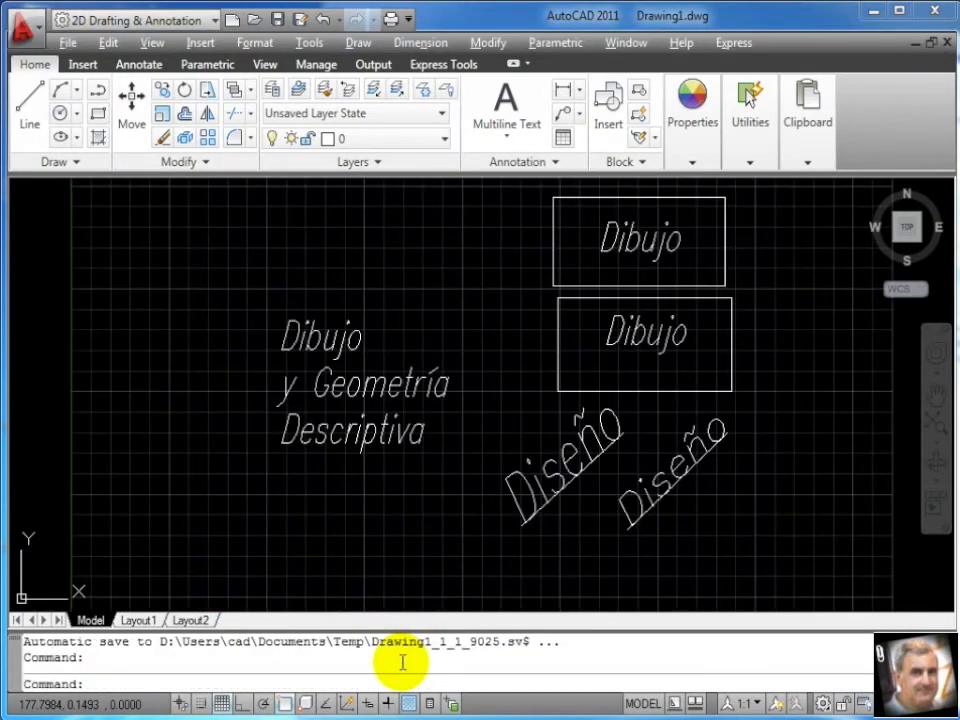
pyautogui.hotkey('ctrl', 'Tab')
pyautogui.hotkey('ctrl', 'Tab')
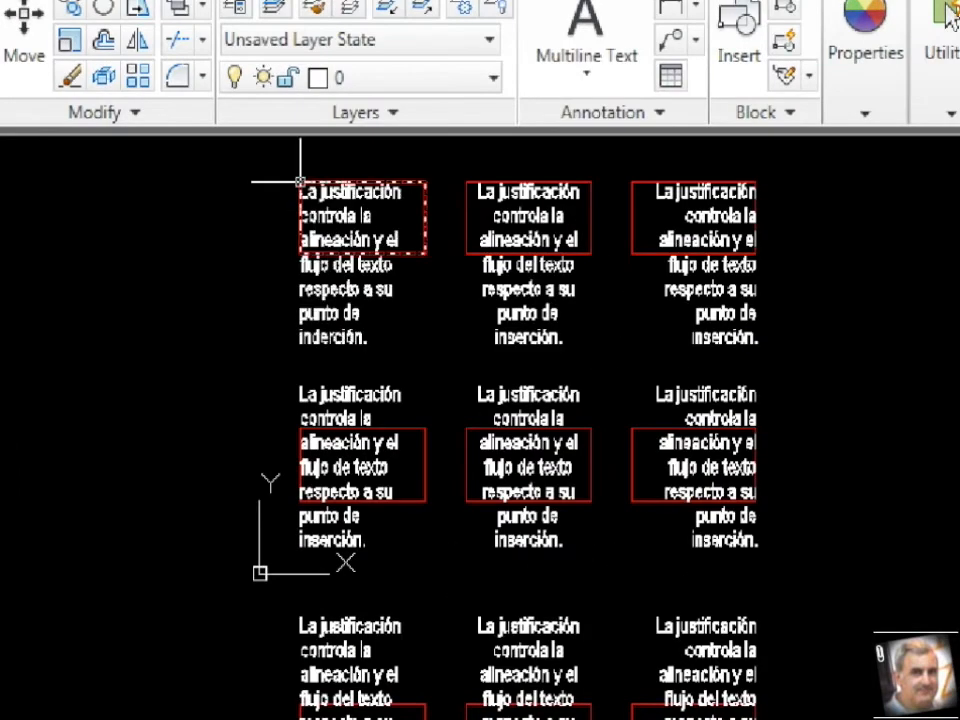
pyautogui.click(300, 182)
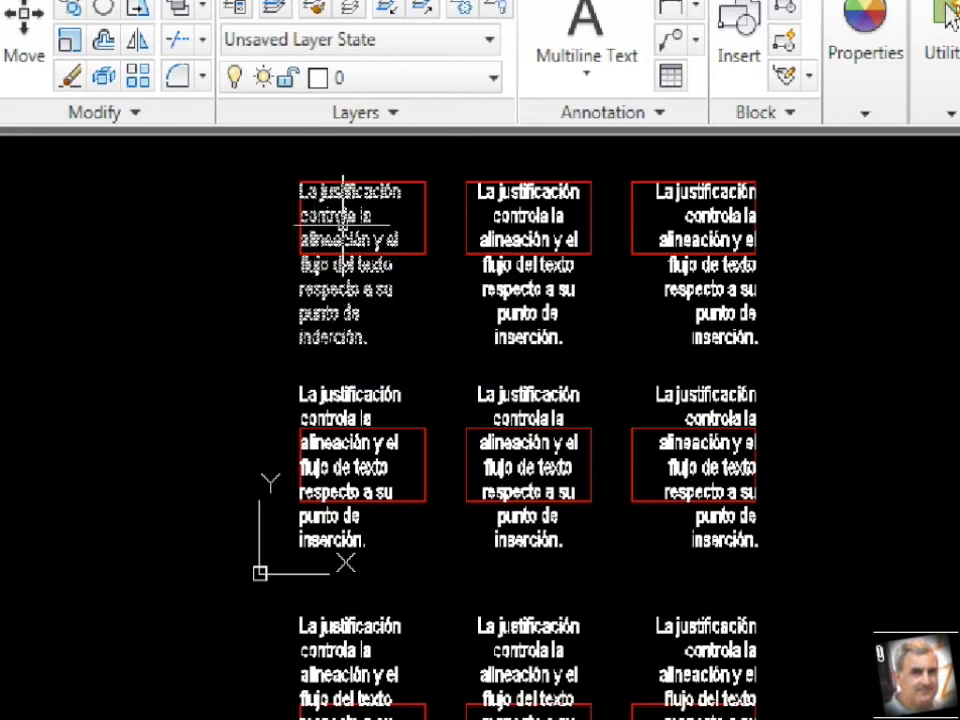
pyautogui.click(355, 252)
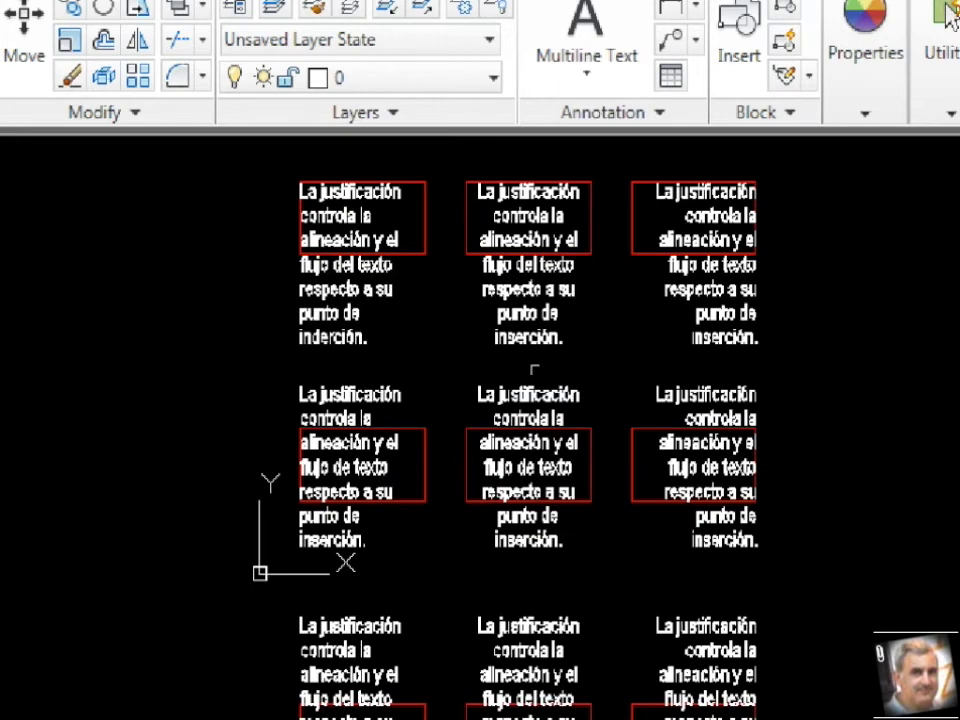
pyautogui.click(583, 236)
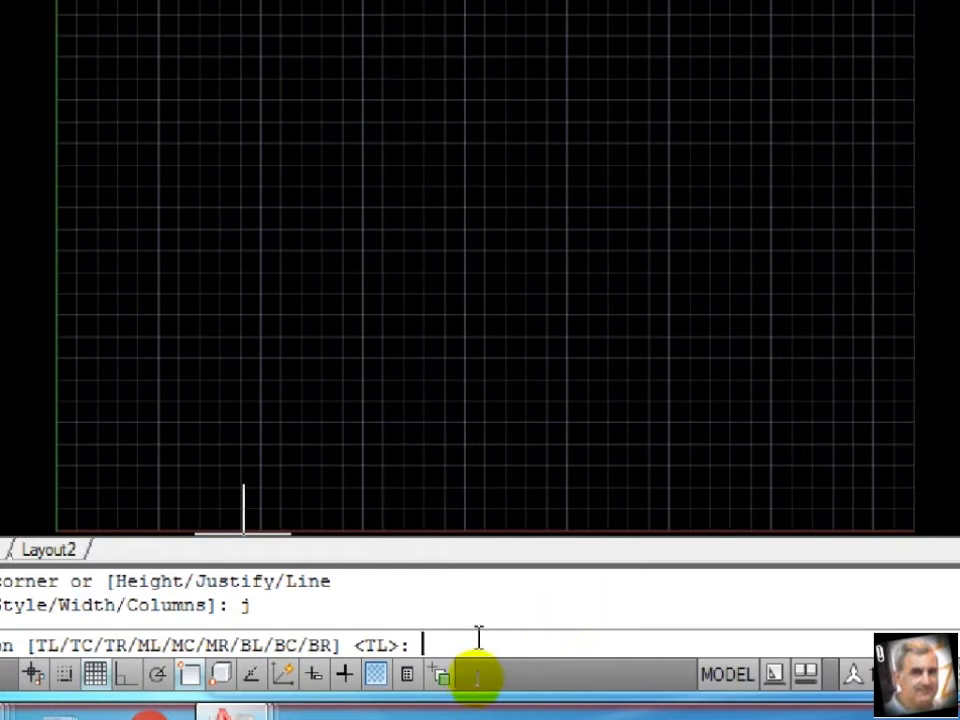
pyautogui.press('Return')
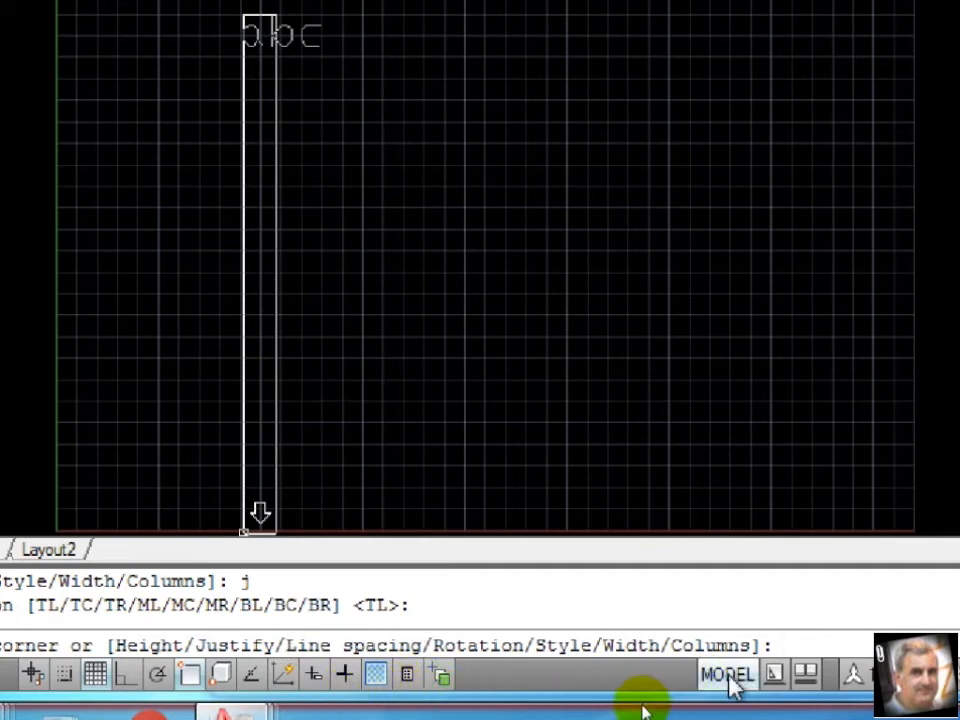
# Set the text's line spacing to At least with a 1x factor, trying the entries 1.5 and 2x first
pyautogui.write('1')
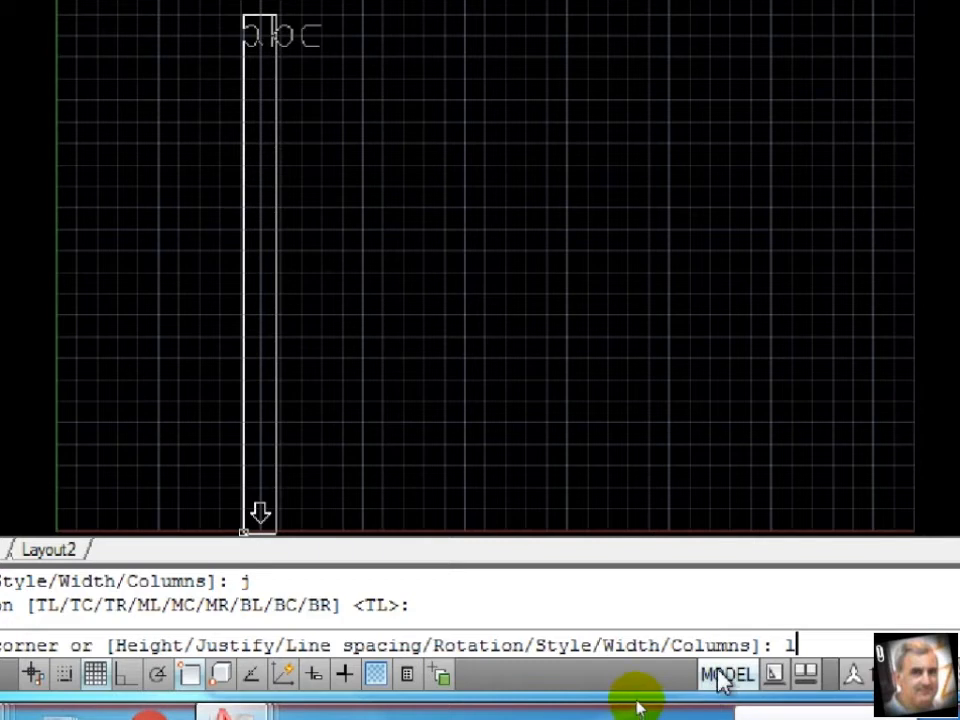
pyautogui.press('Return')
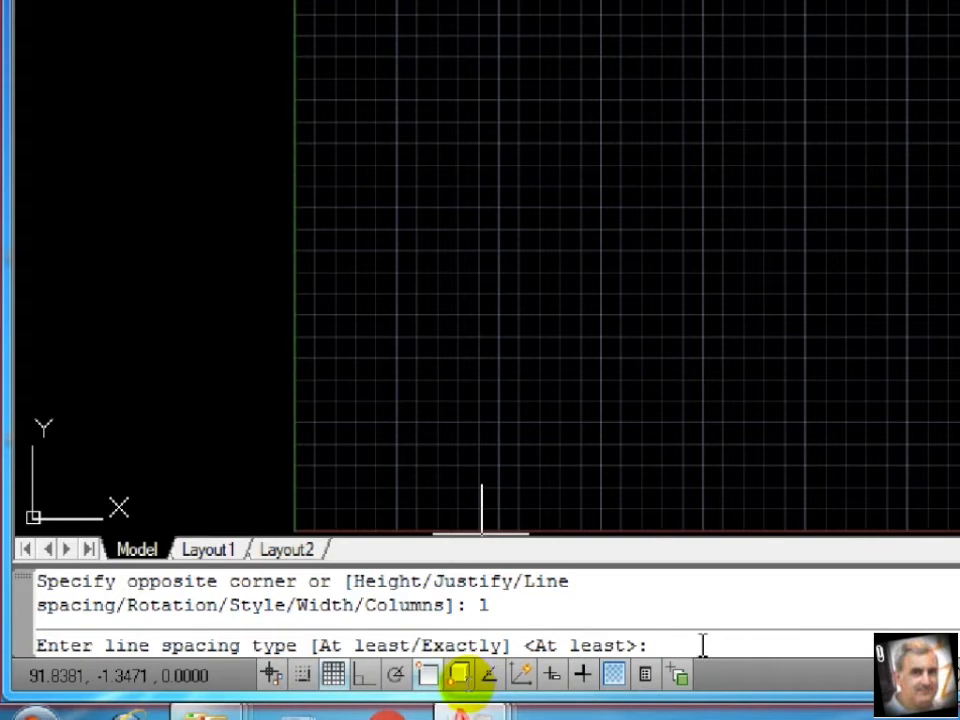
pyautogui.press('Return')
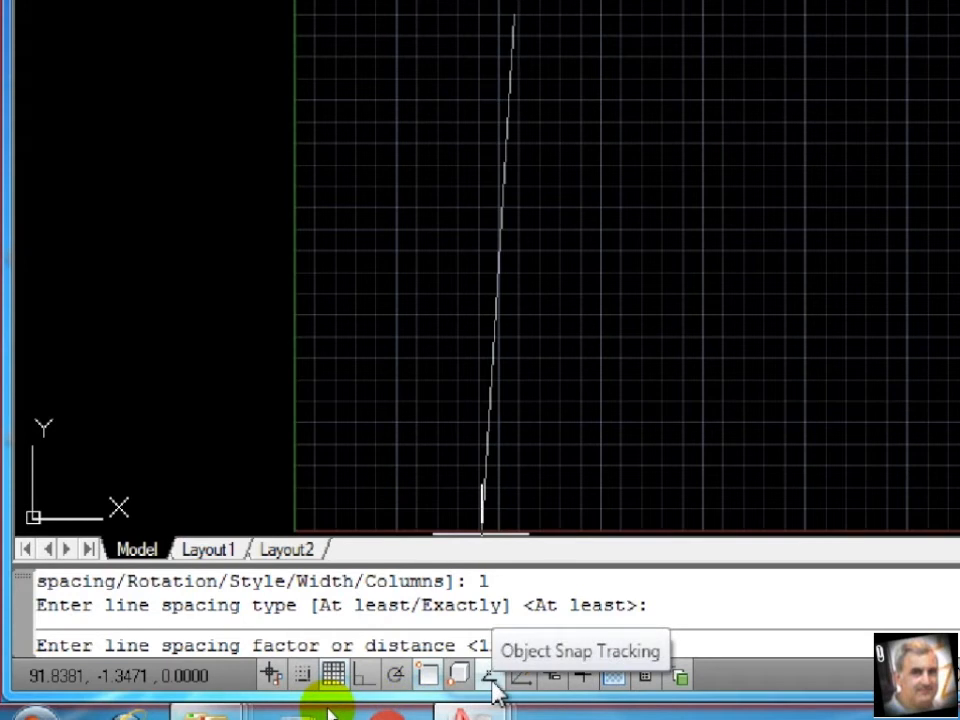
pyautogui.write('1.5')
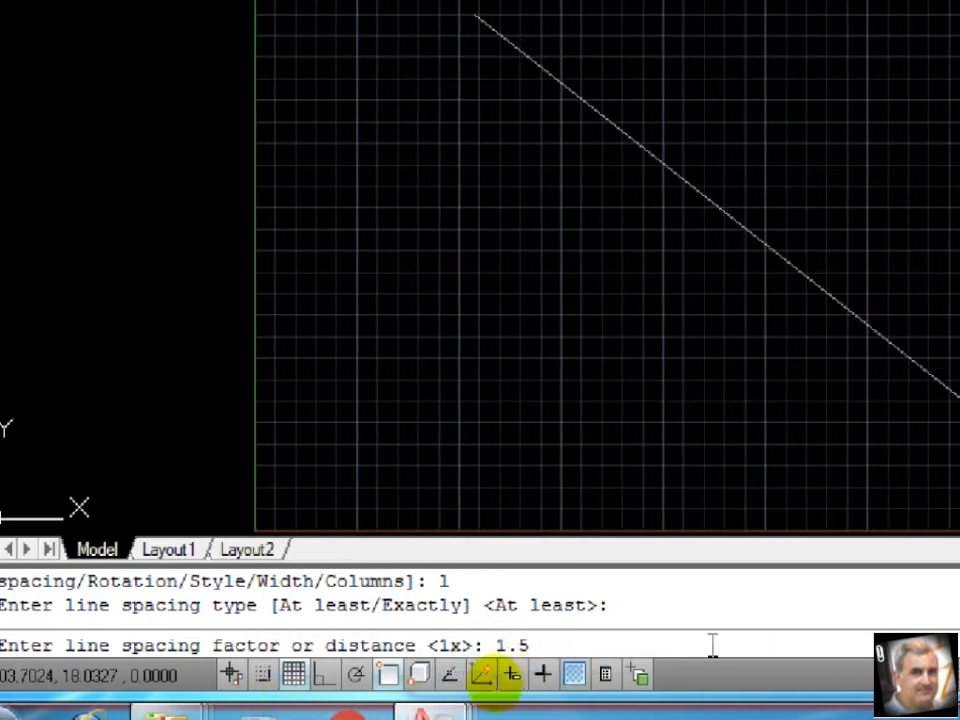
pyautogui.press('BackSpace')
pyautogui.press('BackSpace')
pyautogui.press('BackSpace')
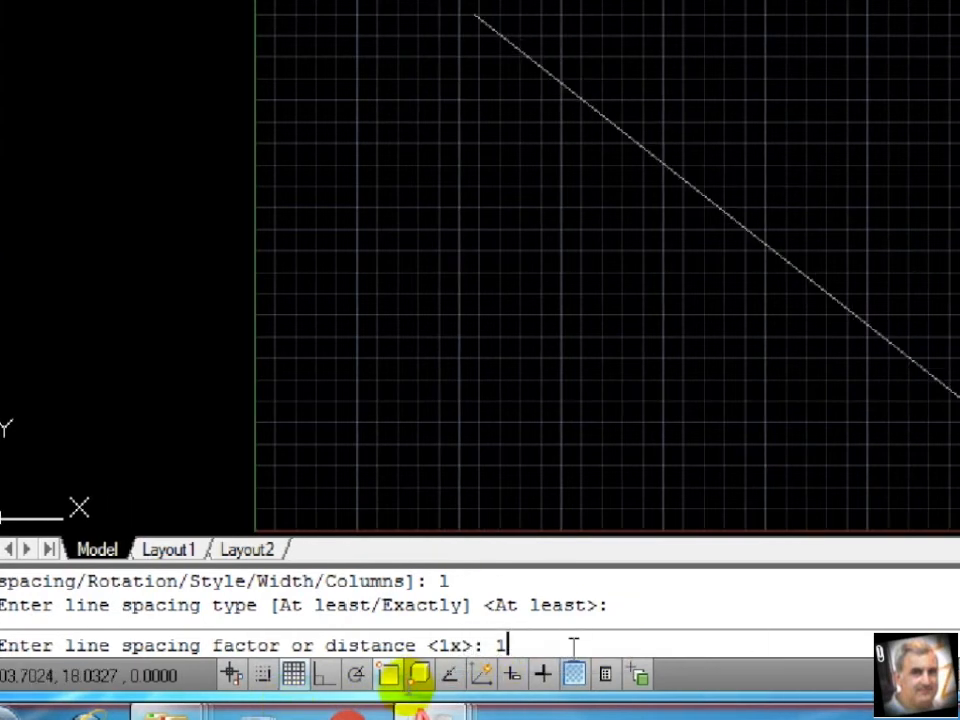
pyautogui.write('2')
pyautogui.write('x')
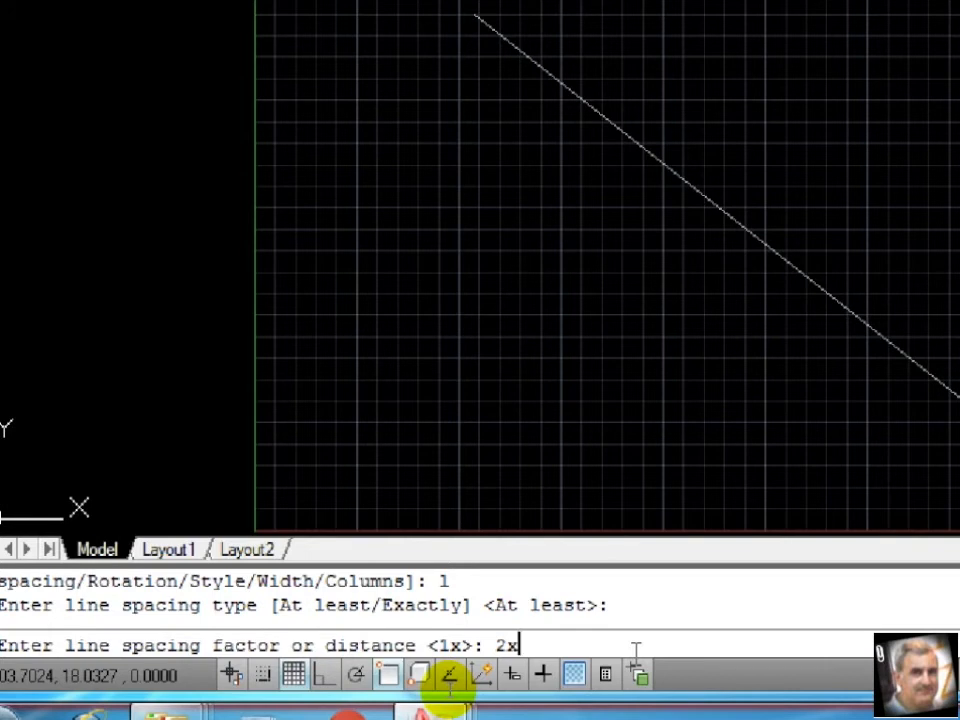
pyautogui.press('BackSpace')
pyautogui.press('BackSpace')
pyautogui.press('Return')
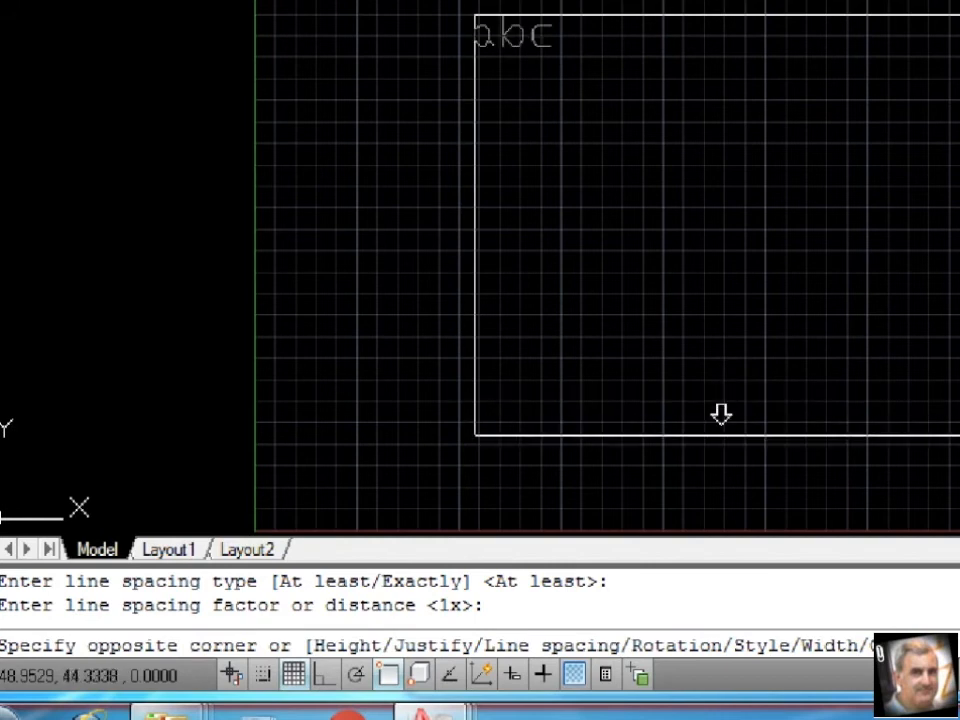
# Rotate the text frame about 11° by picking a point, and reset the rotation angle to 0
pyautogui.write('r')
pyautogui.press('Return')
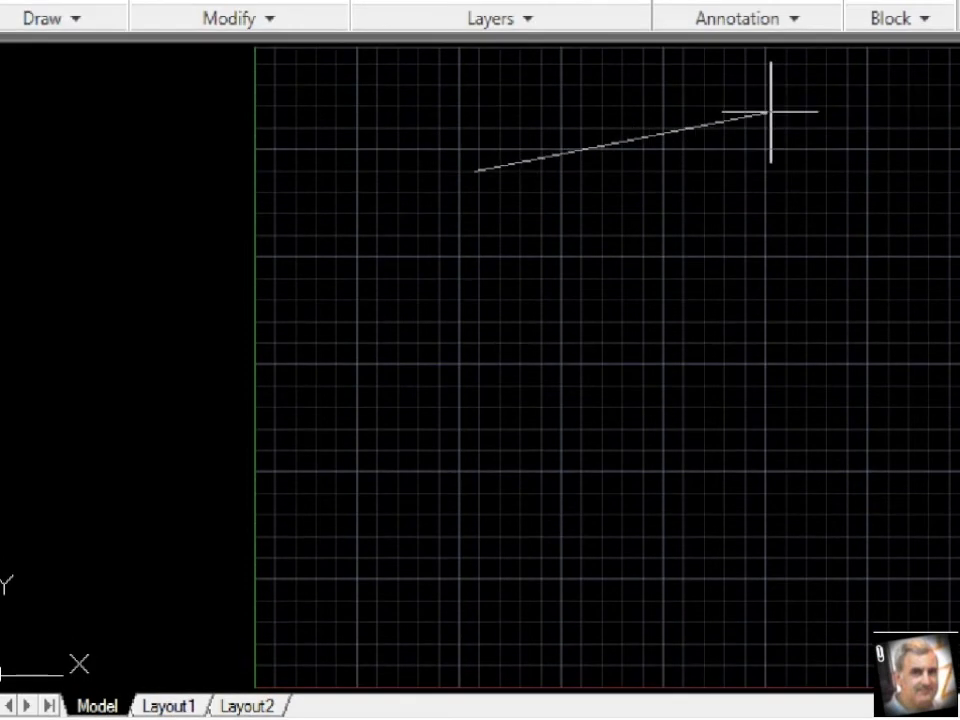
pyautogui.click(681, 129)
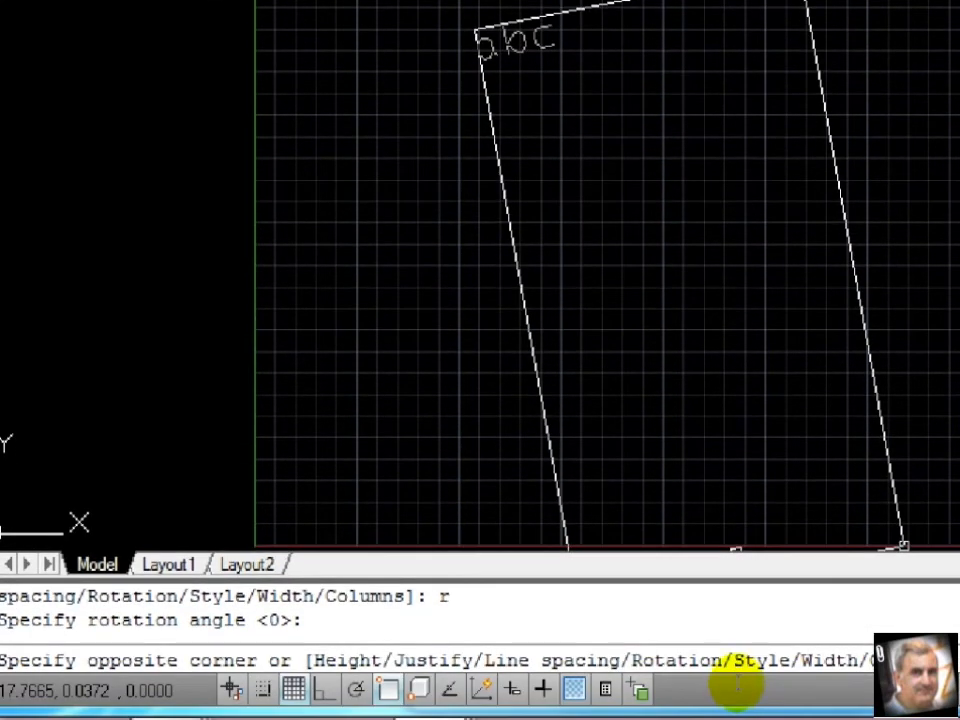
pyautogui.write('r')
pyautogui.press('Return')
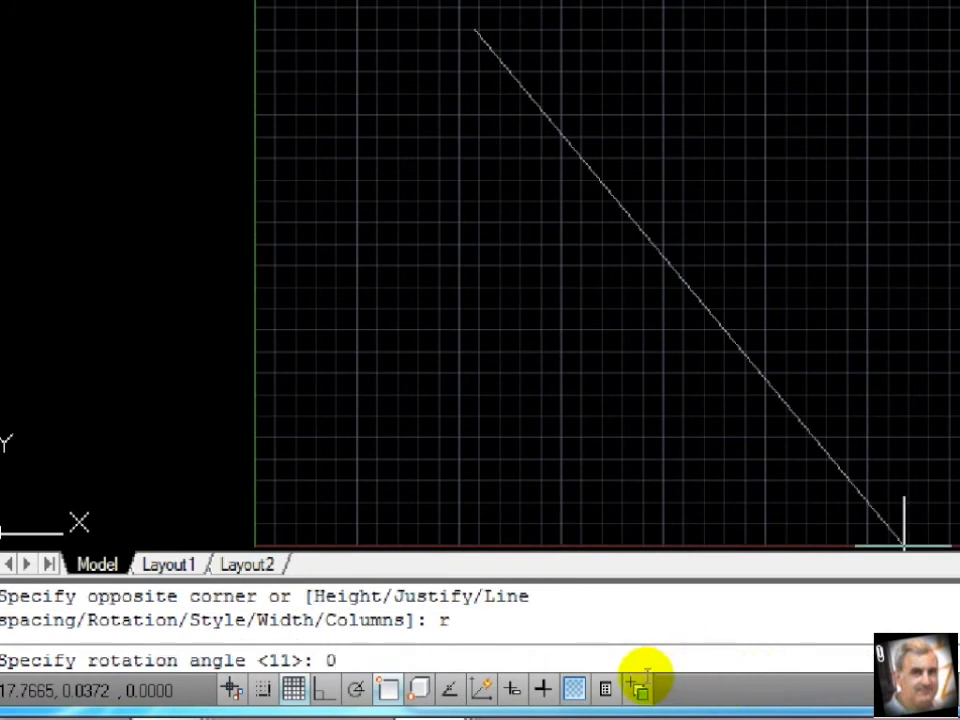
pyautogui.press('Return')
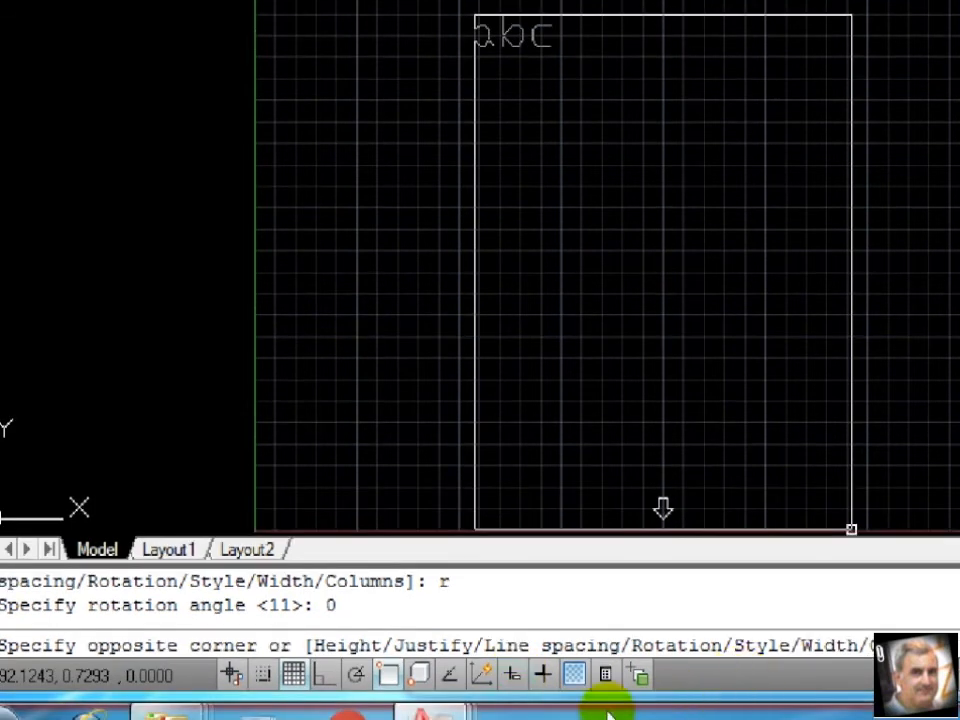
# List all text styles available for the multiline text with ? and *, and cancel the command
pyautogui.write('s')
pyautogui.press('Return')
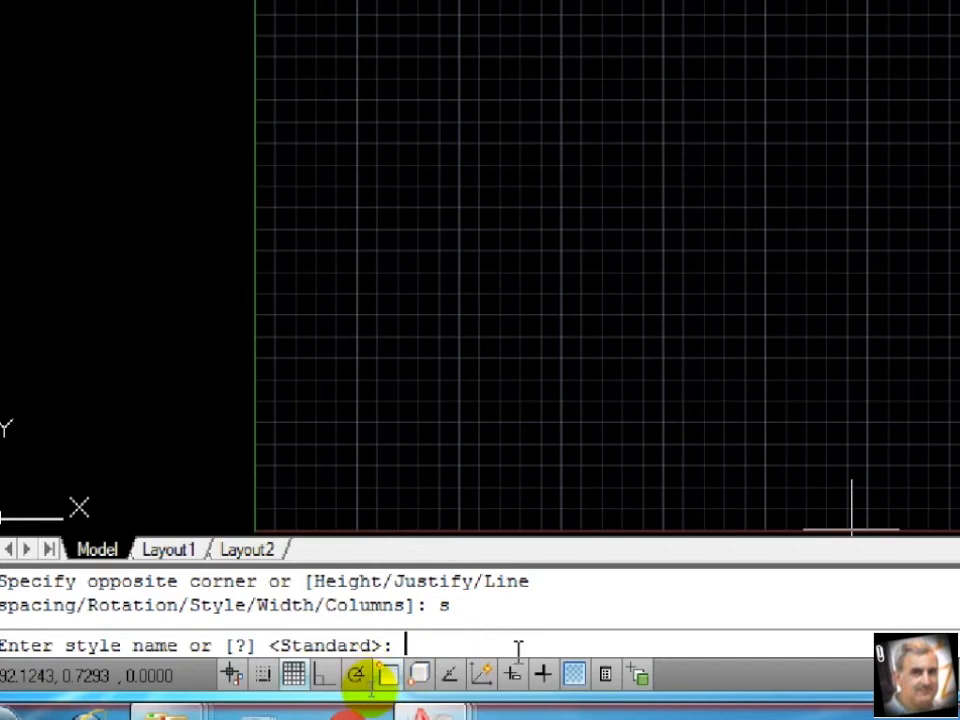
pyautogui.press('Return')
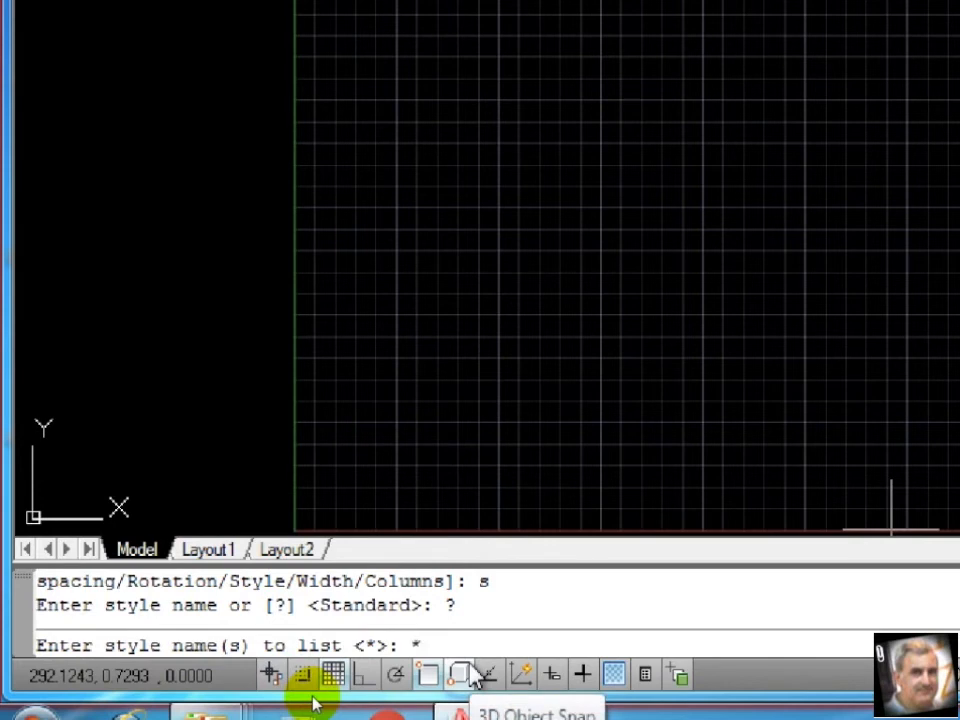
pyautogui.press('Return')
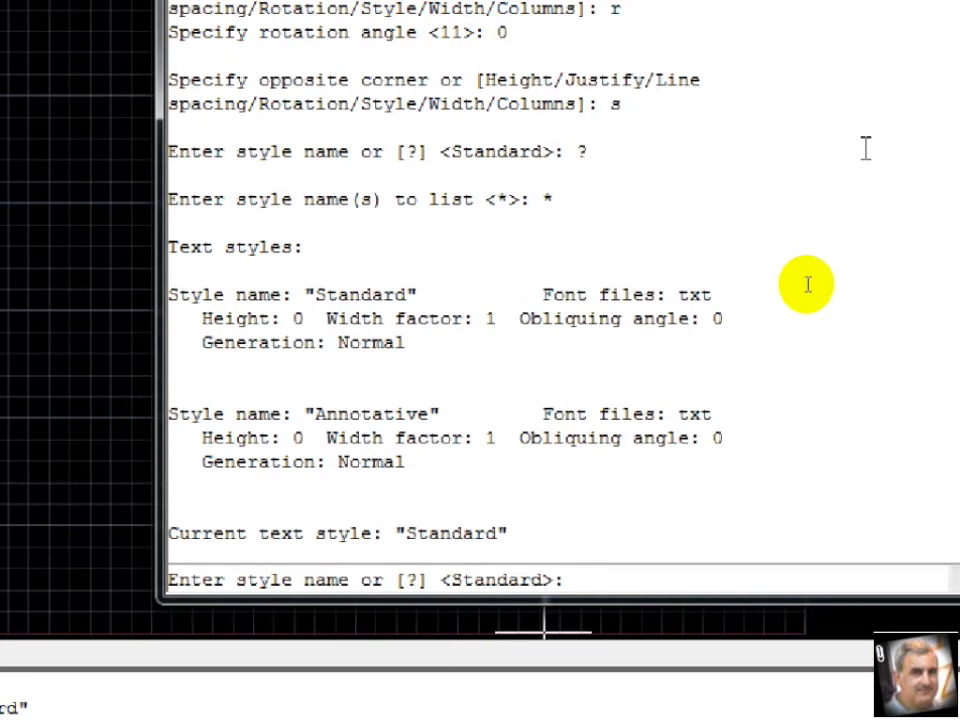
pyautogui.press('F2')
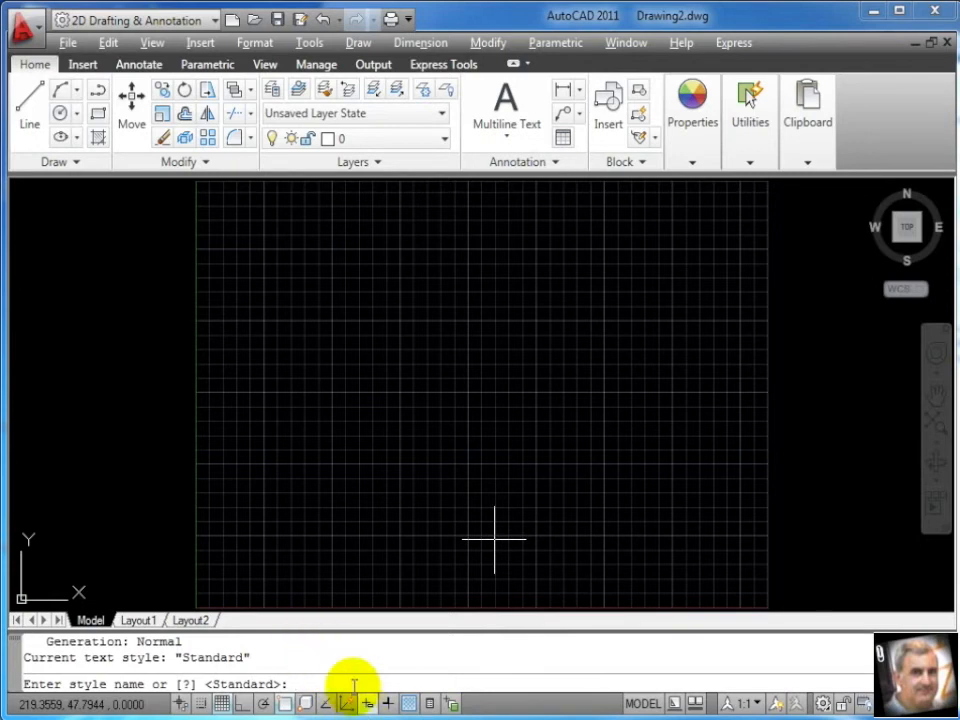
pyautogui.press('Escape')
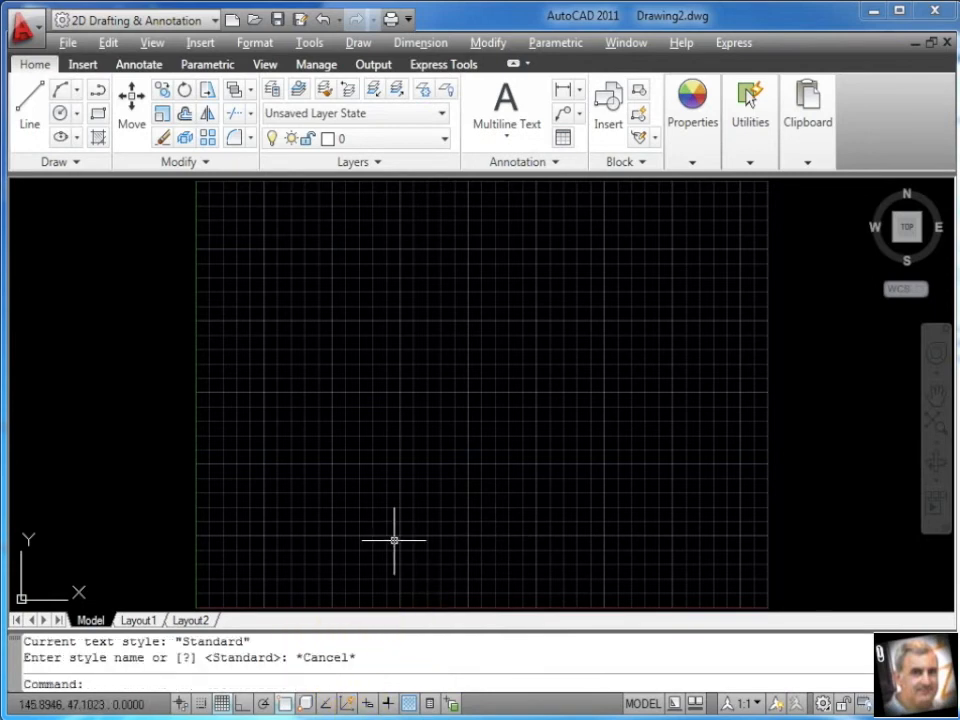
# Create a new text style named Apellido
pyautogui.write('st')
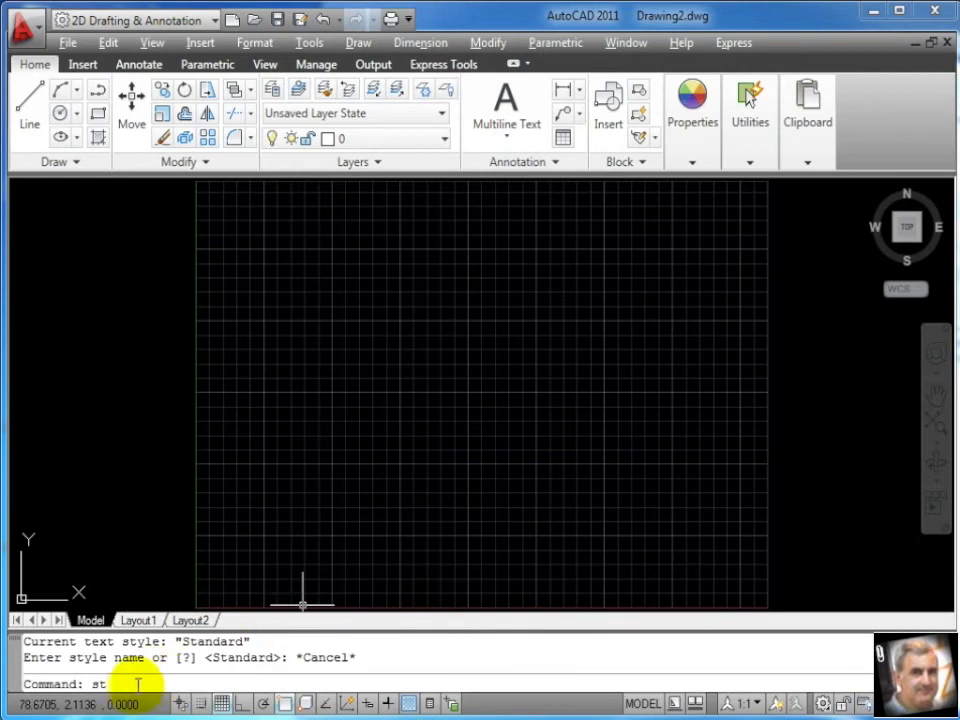
pyautogui.press('Return')
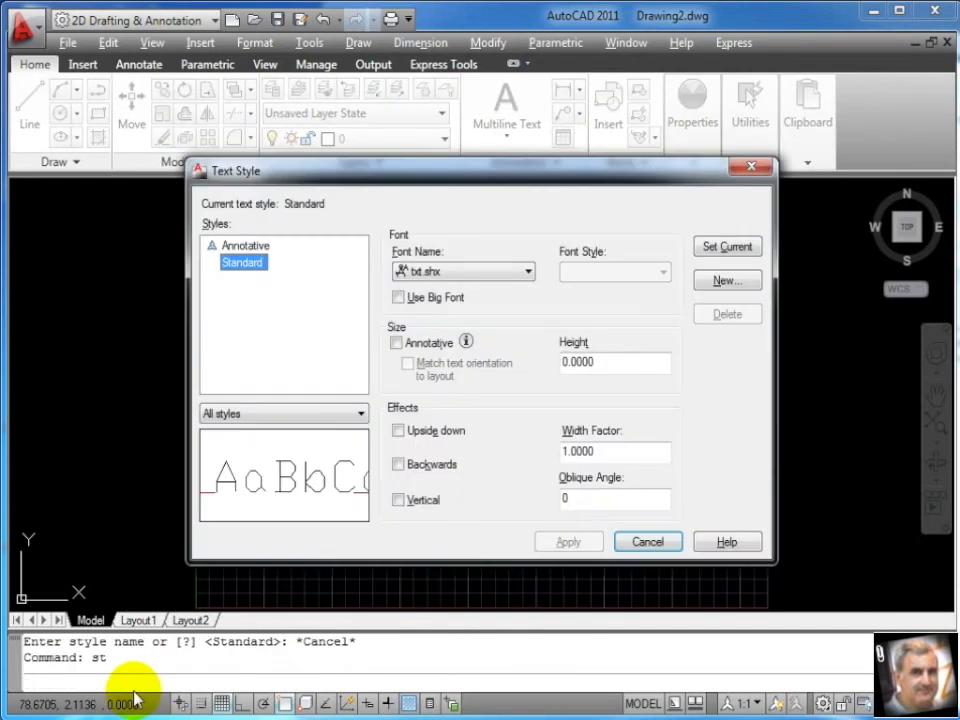
pyautogui.click(728, 282)
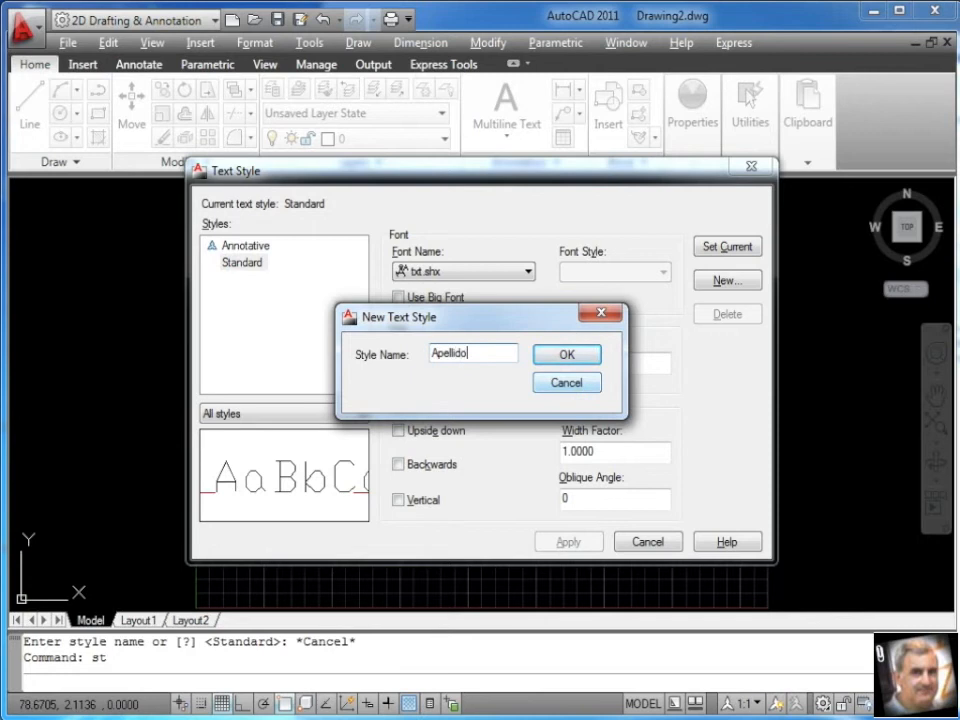
pyautogui.click(557, 357)
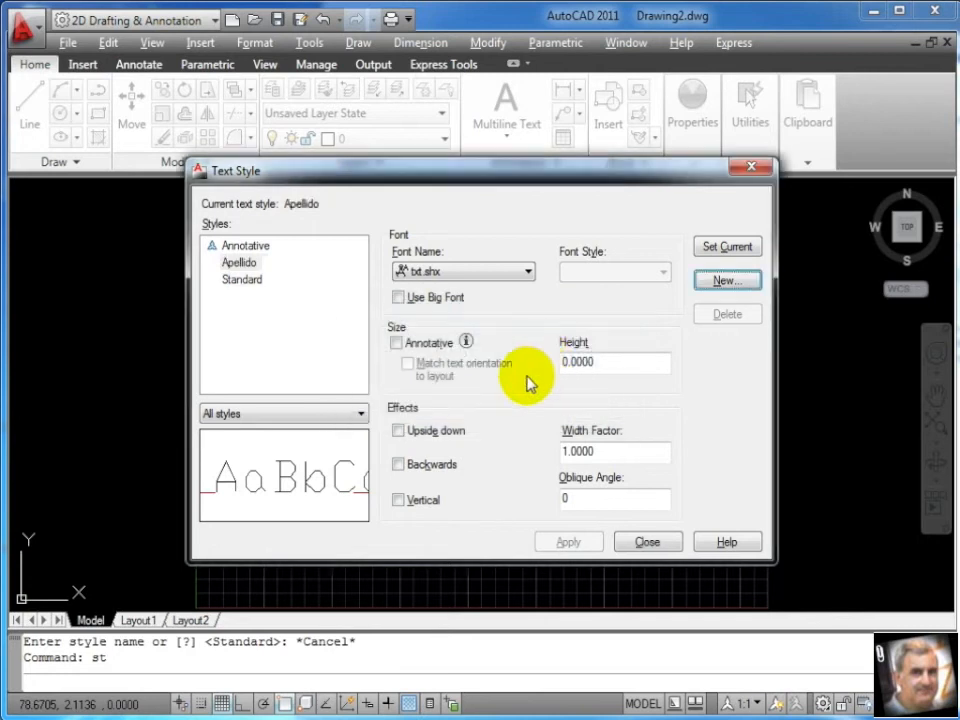
# Assign the italicc.shx font to the Apellido text style
pyautogui.click(499, 278)
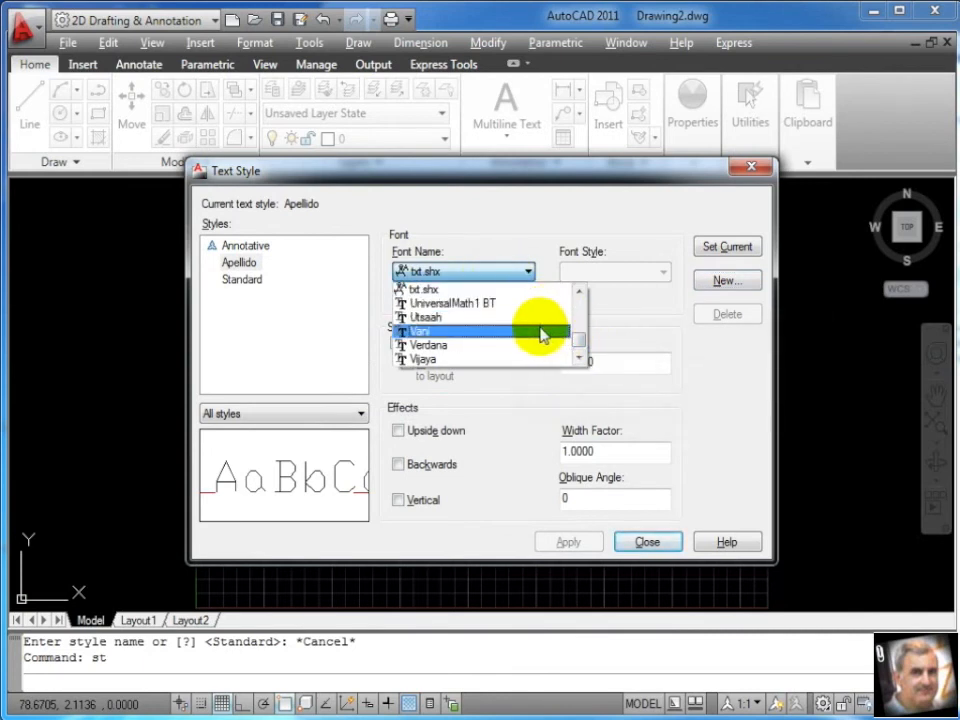
pyautogui.write('italic')
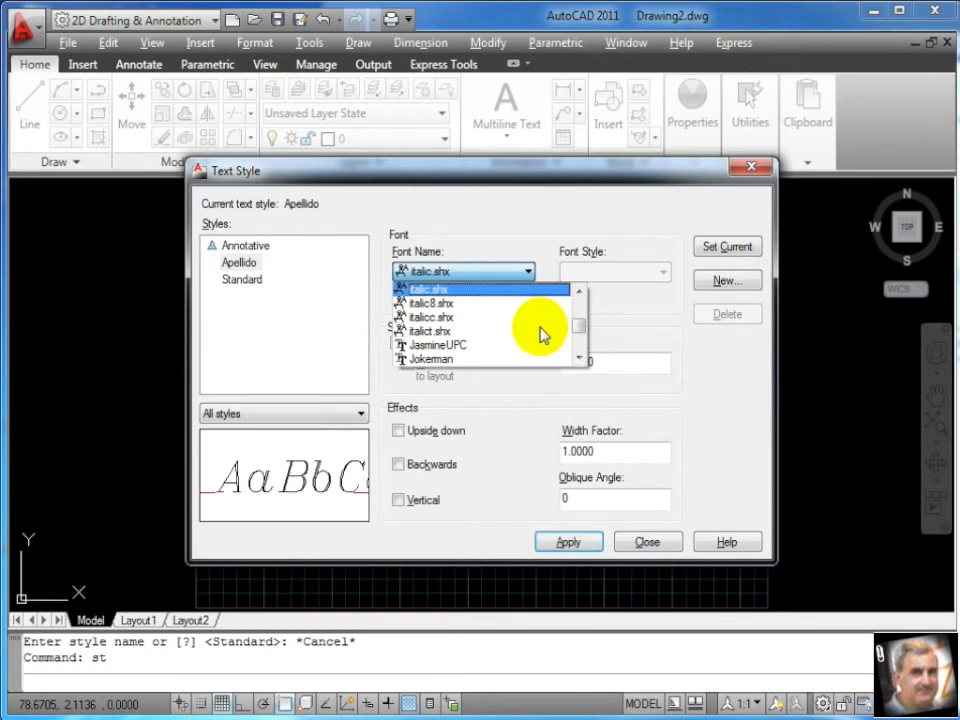
pyautogui.click(410, 318)
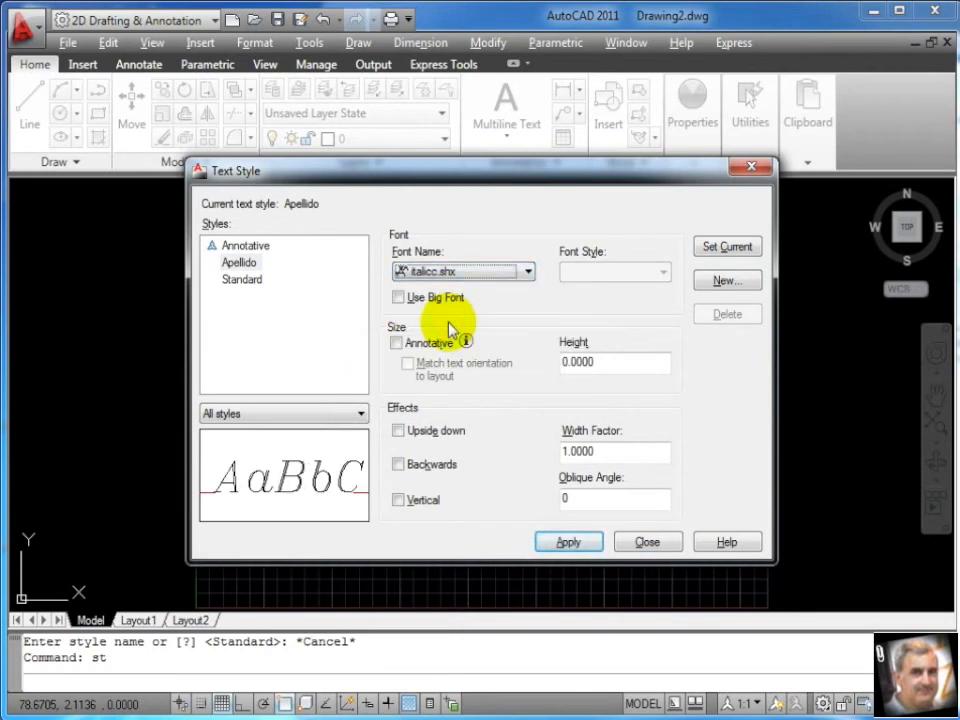
# Set the Apellido style's width factor to 0.65, keep its height and oblique angle at 0, and apply the changes
pyautogui.moveTo(626, 363); pyautogui.dragTo(553, 366)
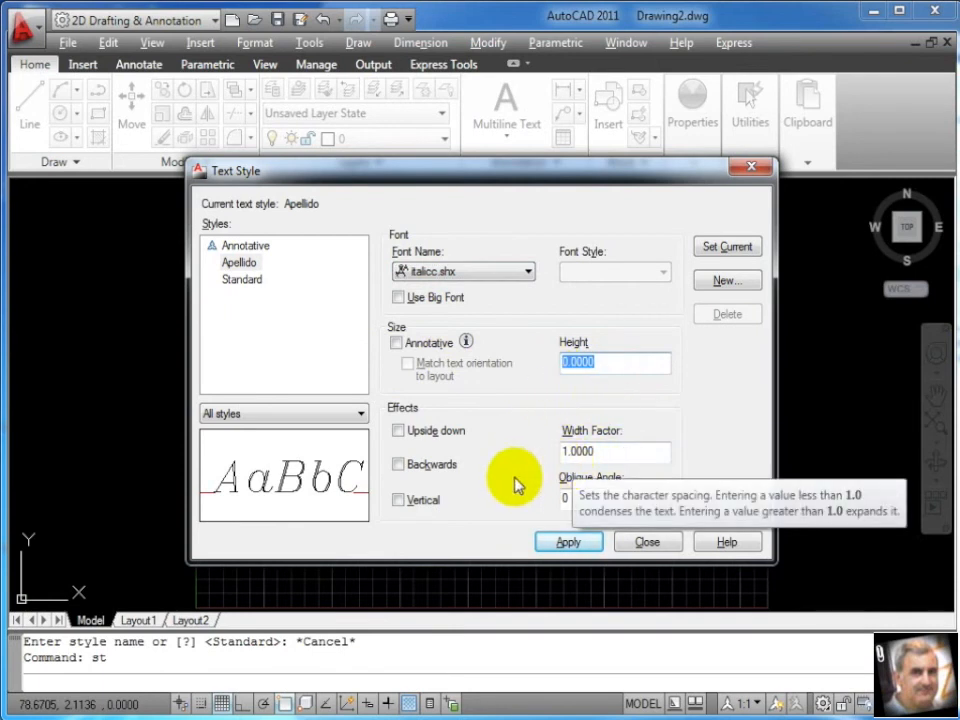
pyautogui.click(615, 452)
pyautogui.moveTo(615, 452); pyautogui.dragTo(561, 451)
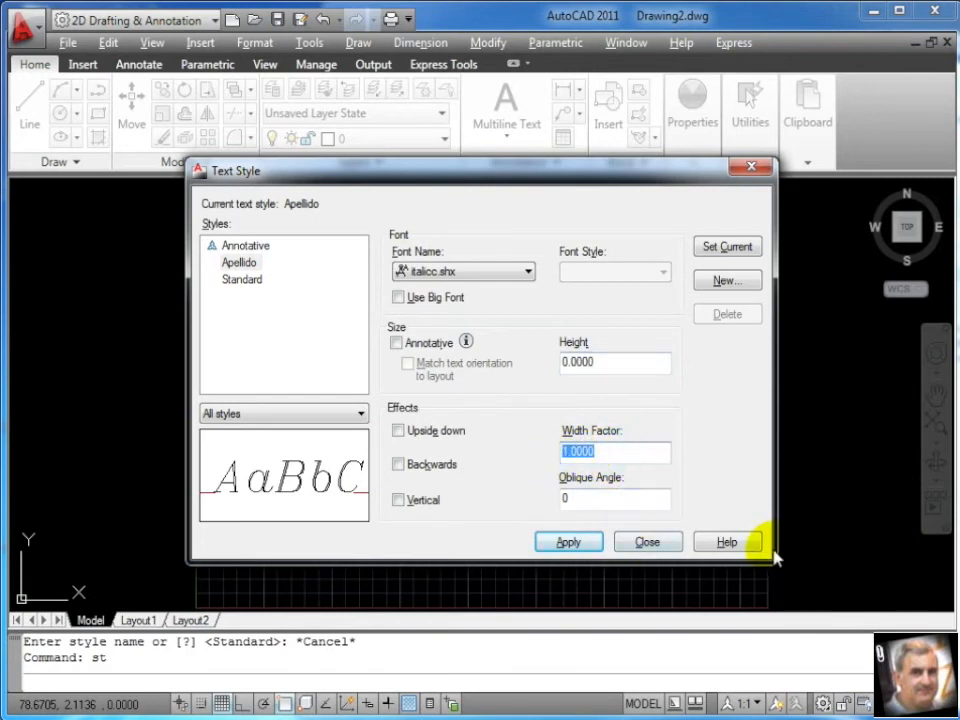
pyautogui.press('BackSpace')
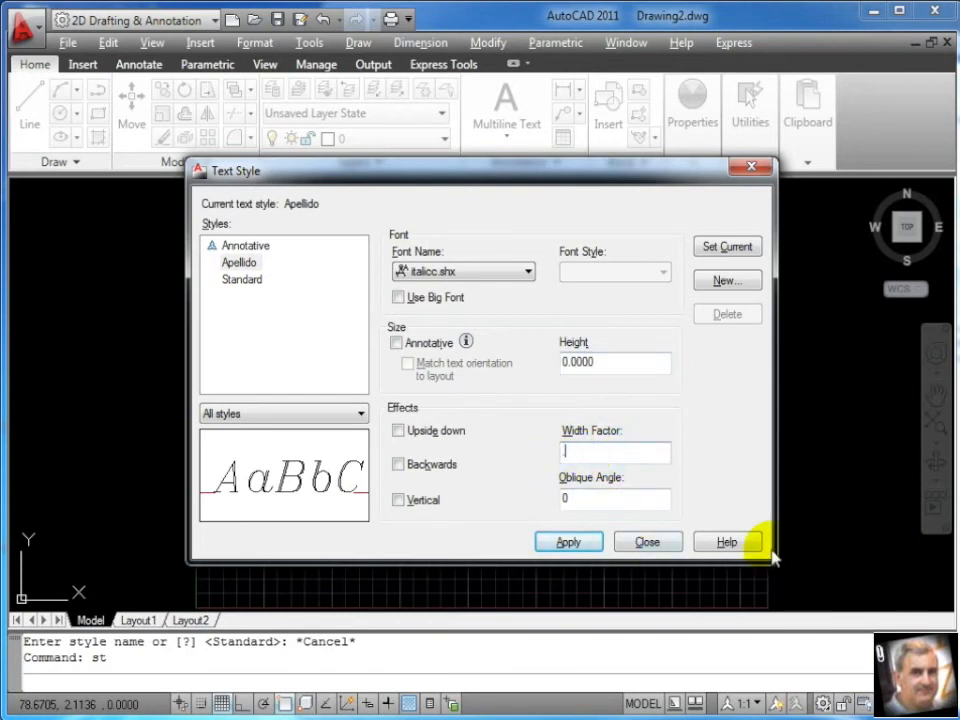
pyautogui.write('.65')
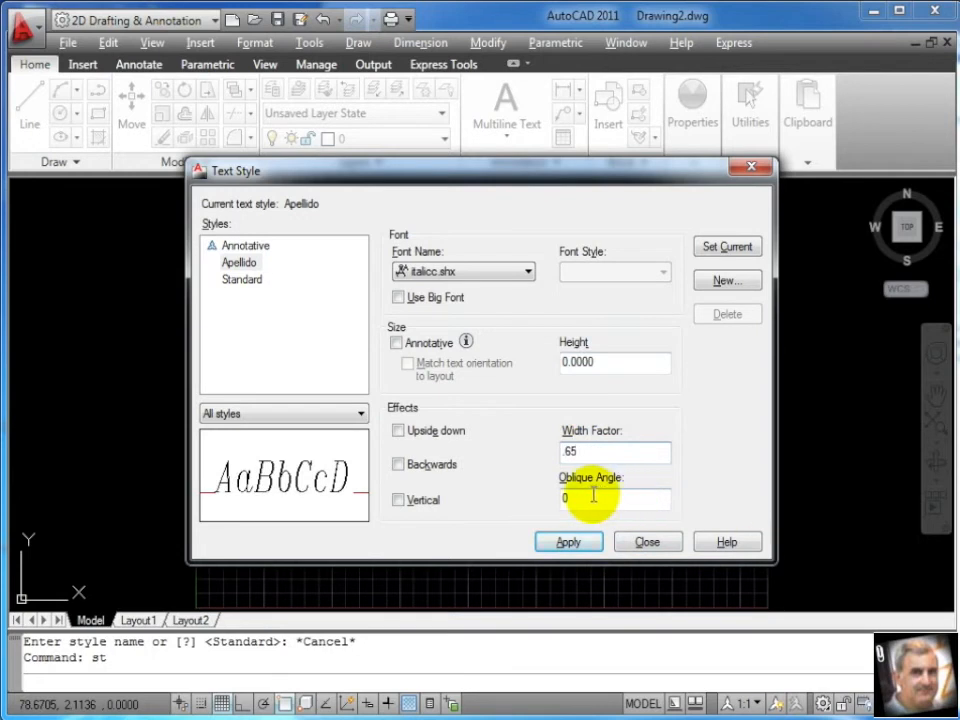
pyautogui.click(593, 497)
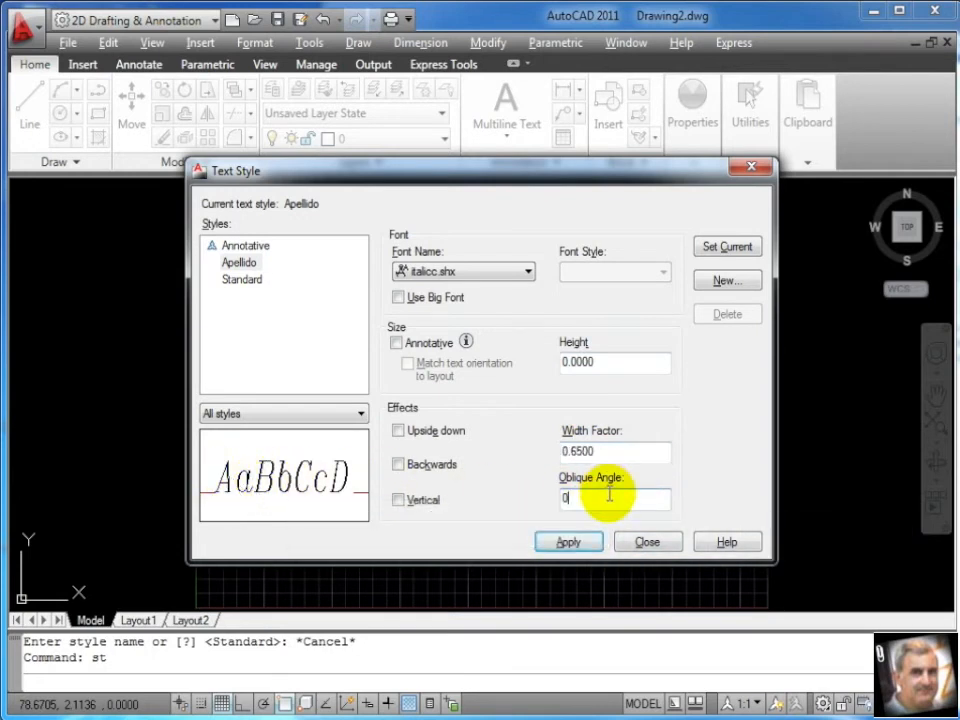
pyautogui.moveTo(584, 499); pyautogui.dragTo(544, 507)
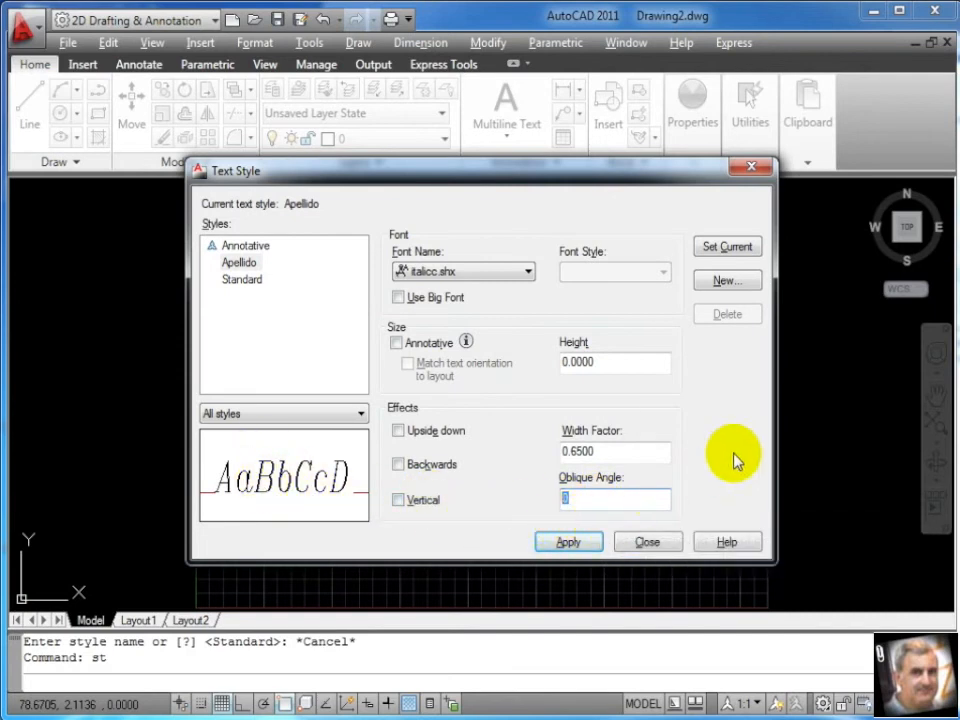
pyautogui.click(572, 541)
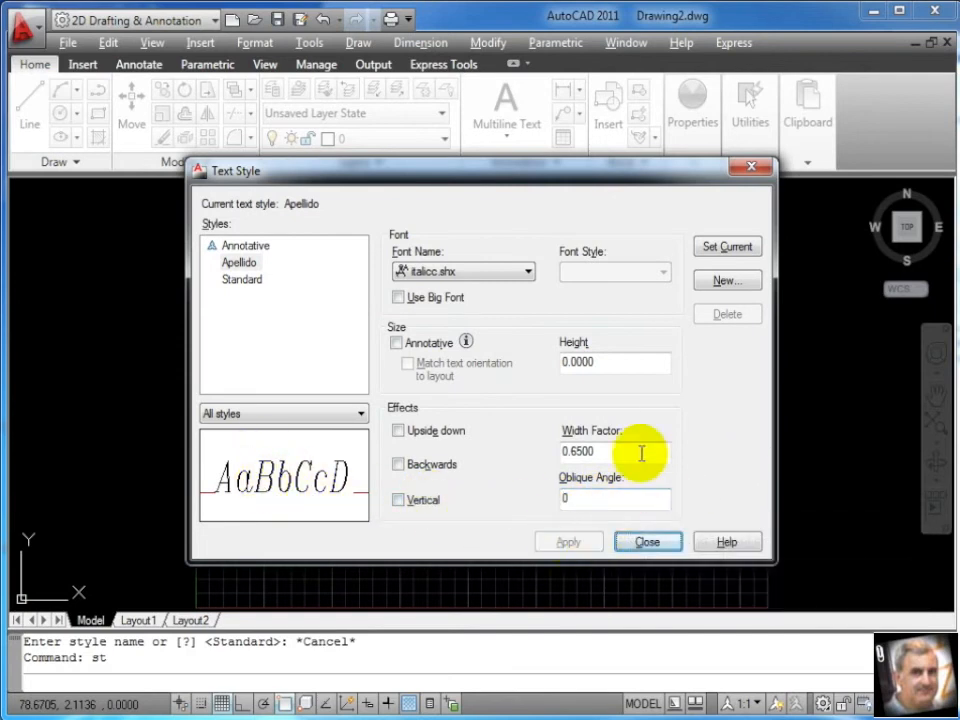
# Make Apellido the current text style and close the text style settings
pyautogui.click(247, 266)
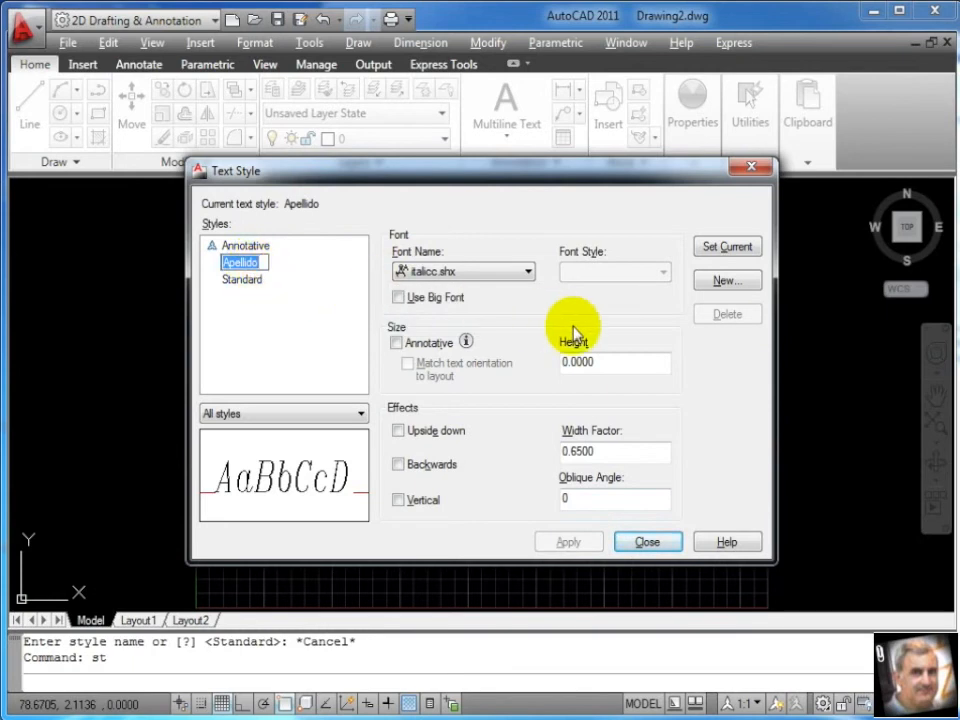
pyautogui.click(334, 291)
pyautogui.click(240, 262)
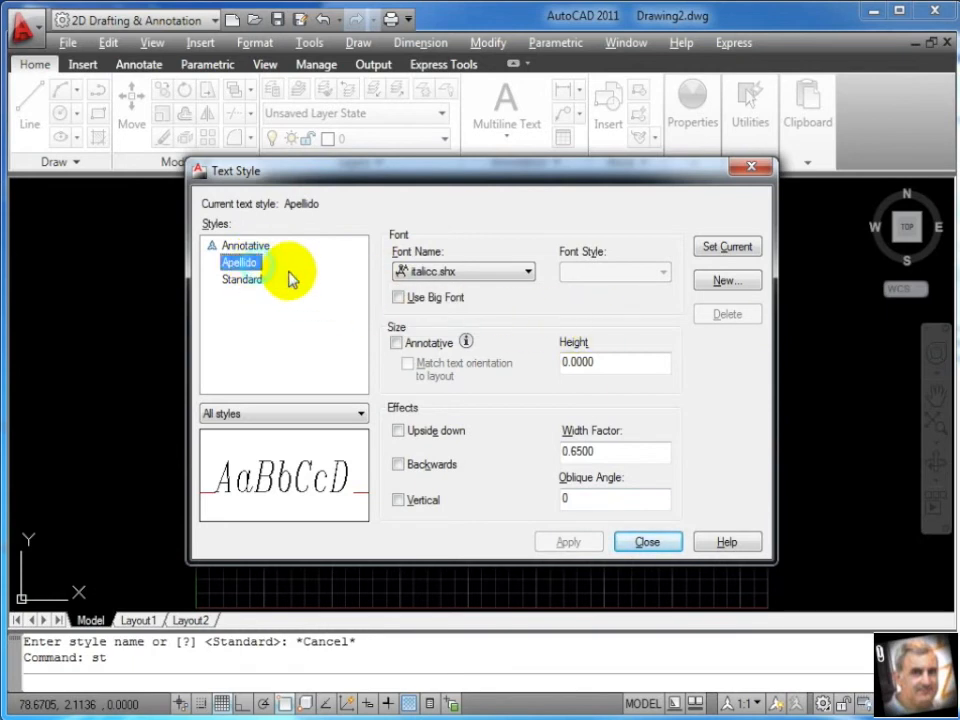
pyautogui.click(727, 248)
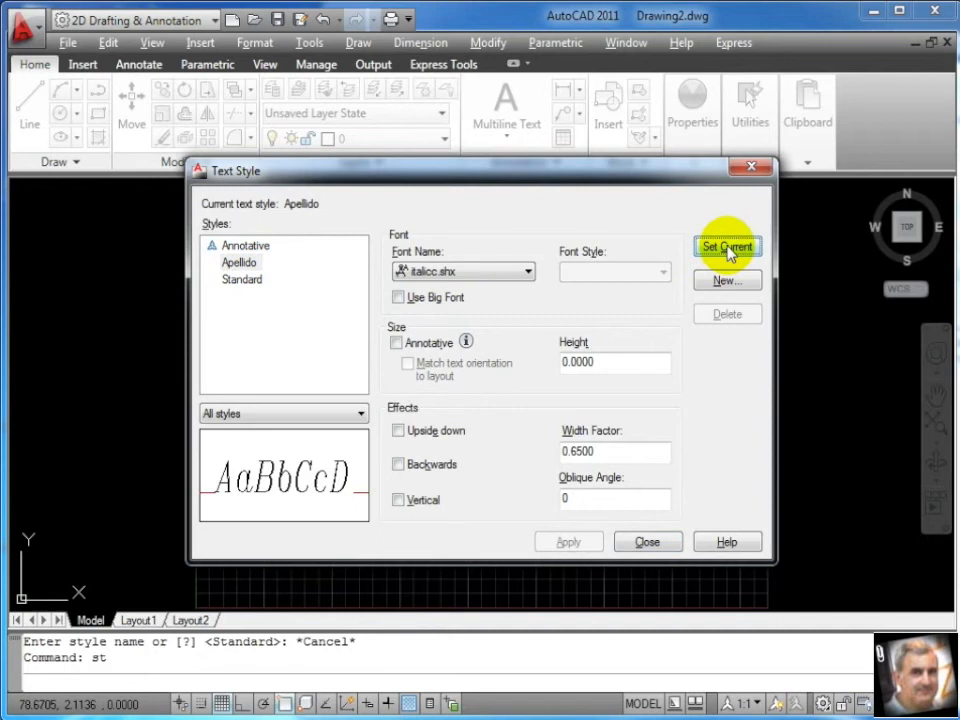
pyautogui.click(647, 545)
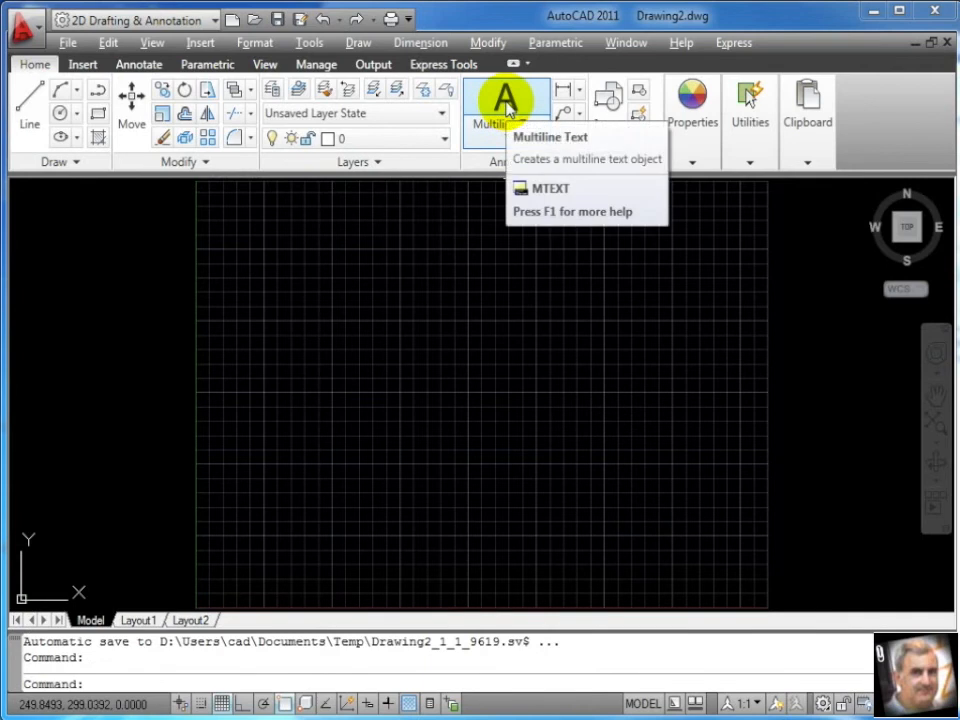
# Start a multiline text with its first corner in the middle-left part of the grid and set the text height to 14
pyautogui.click(505, 105)
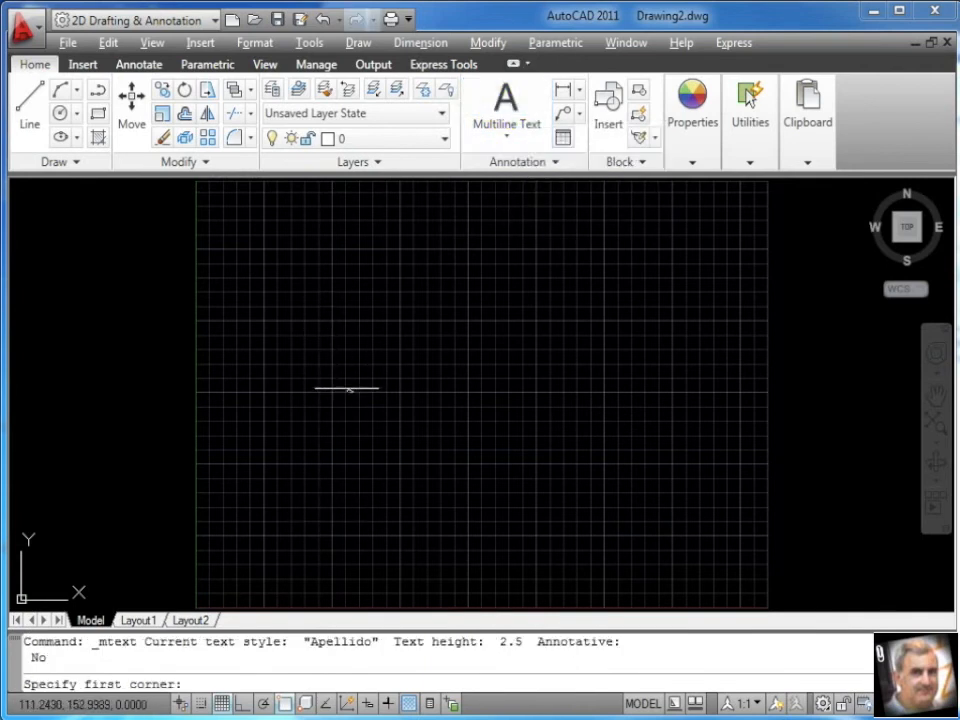
pyautogui.click(350, 404)
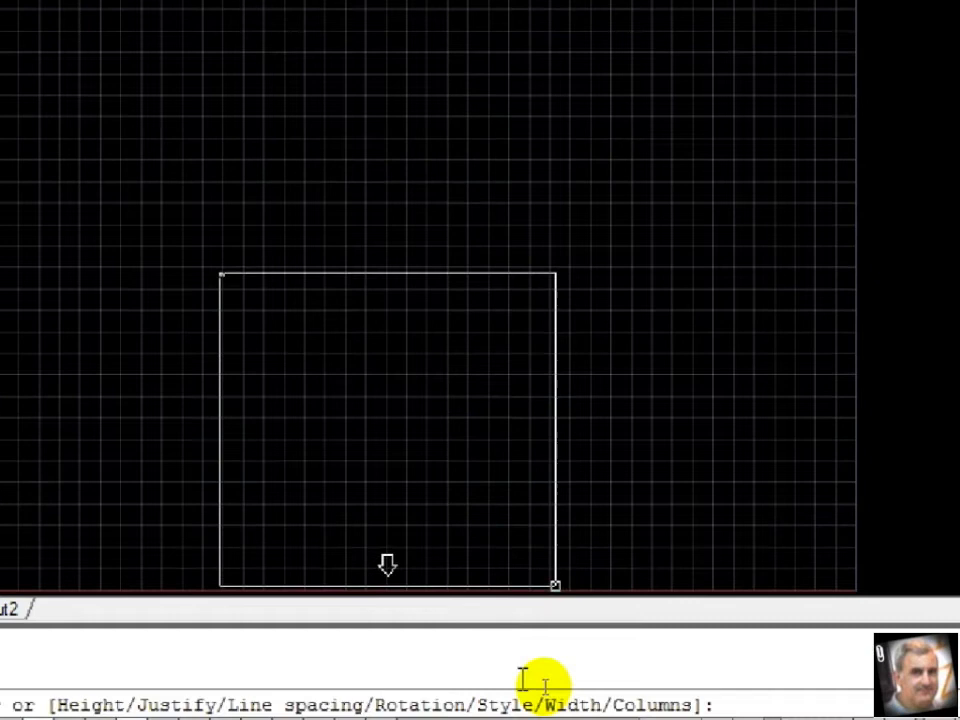
pyautogui.write('h')
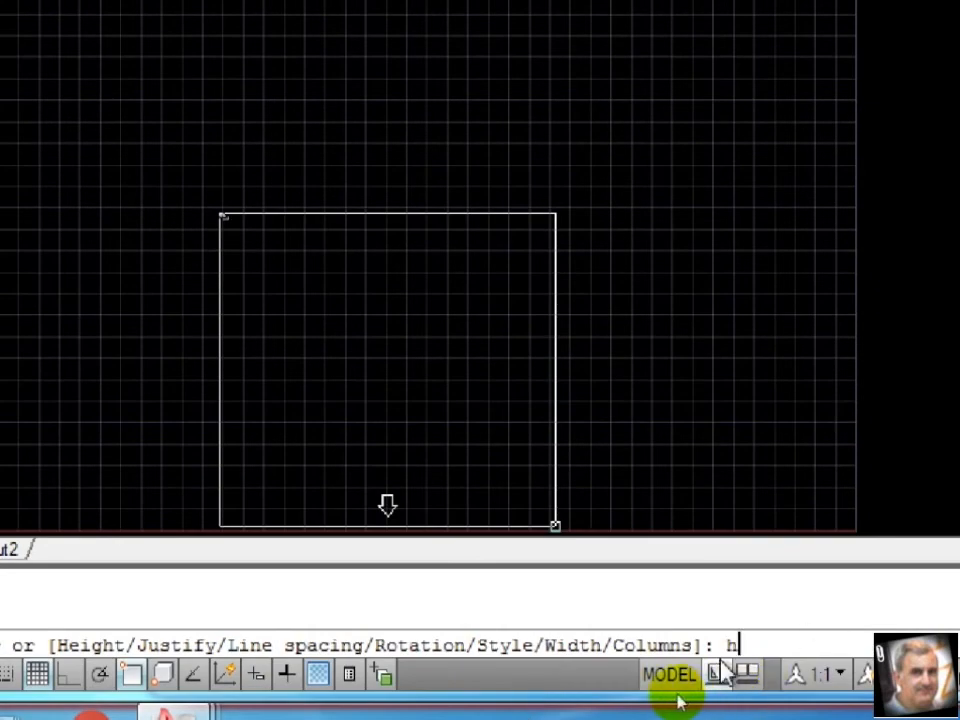
pyautogui.press('Return')
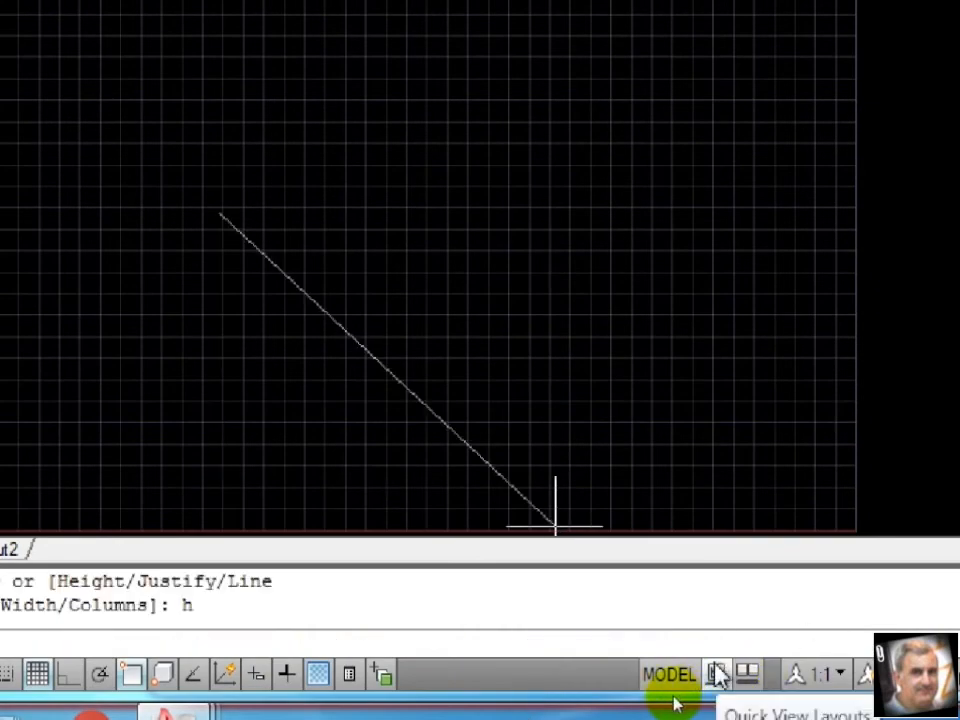
pyautogui.write('4')
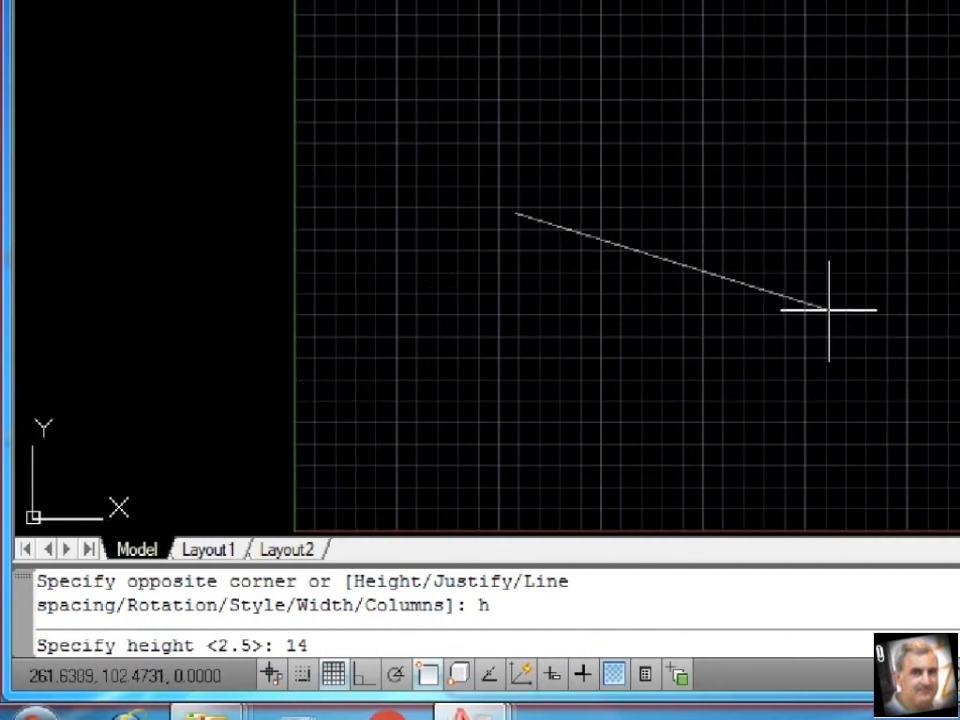
pyautogui.press('Return')
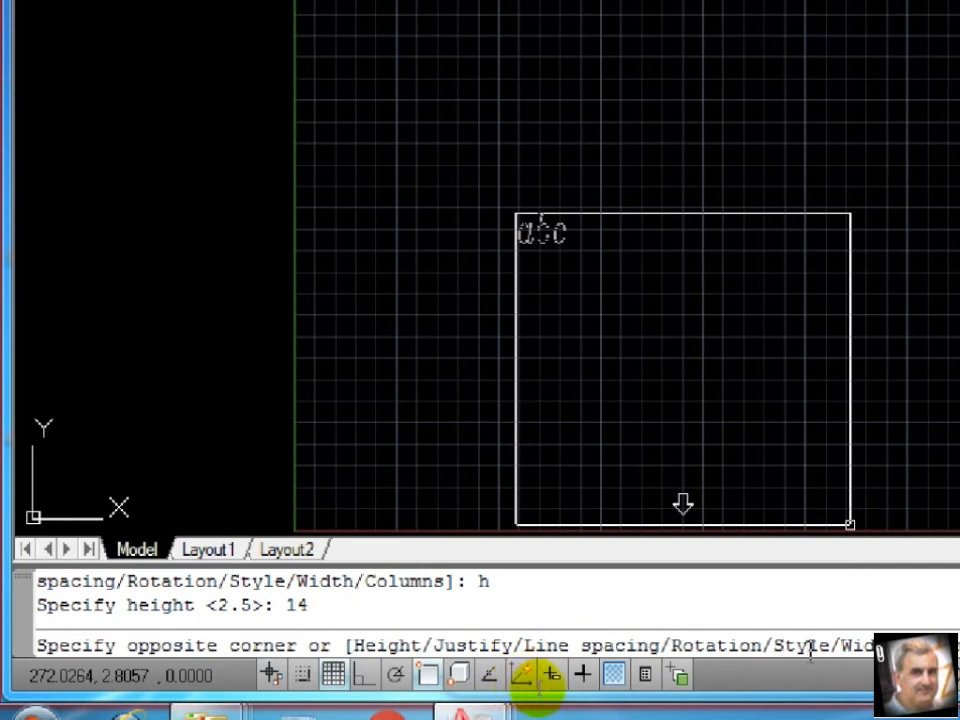
# List all text styles through the multiline text's Style option and examine the Apellido, Standard and Annotative entries
pyautogui.write('s')
pyautogui.press('Return')
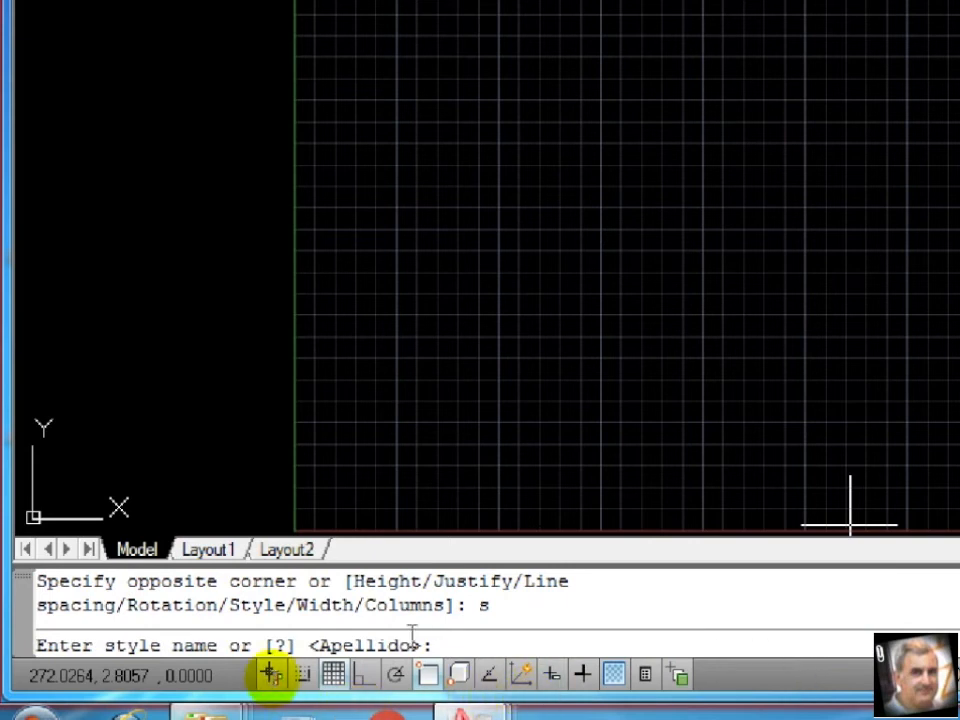
pyautogui.moveTo(469, 710)
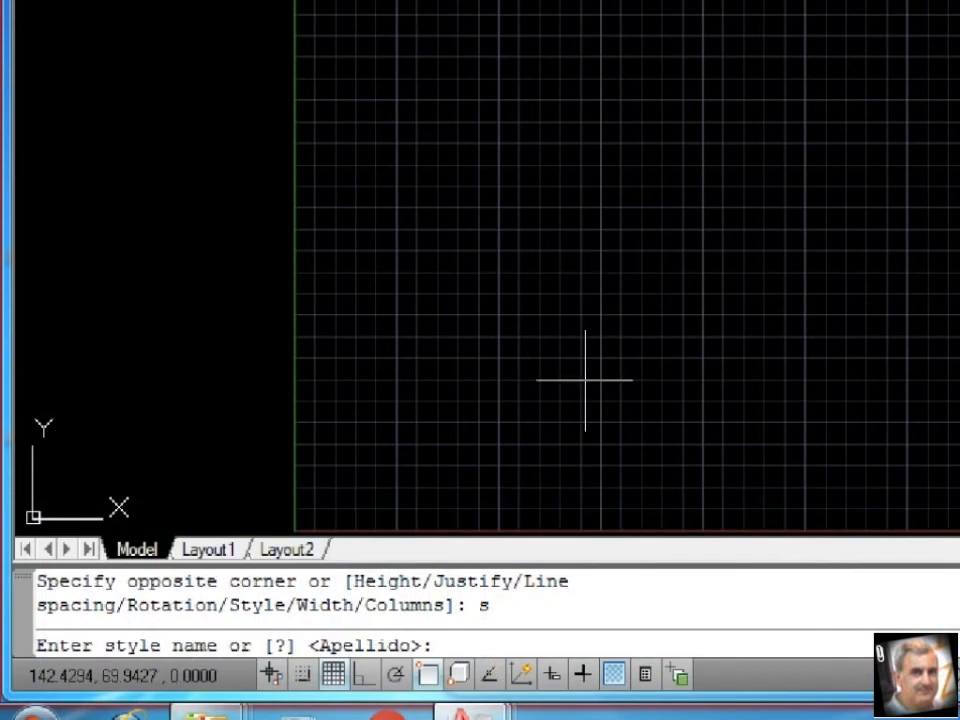
pyautogui.write('?')
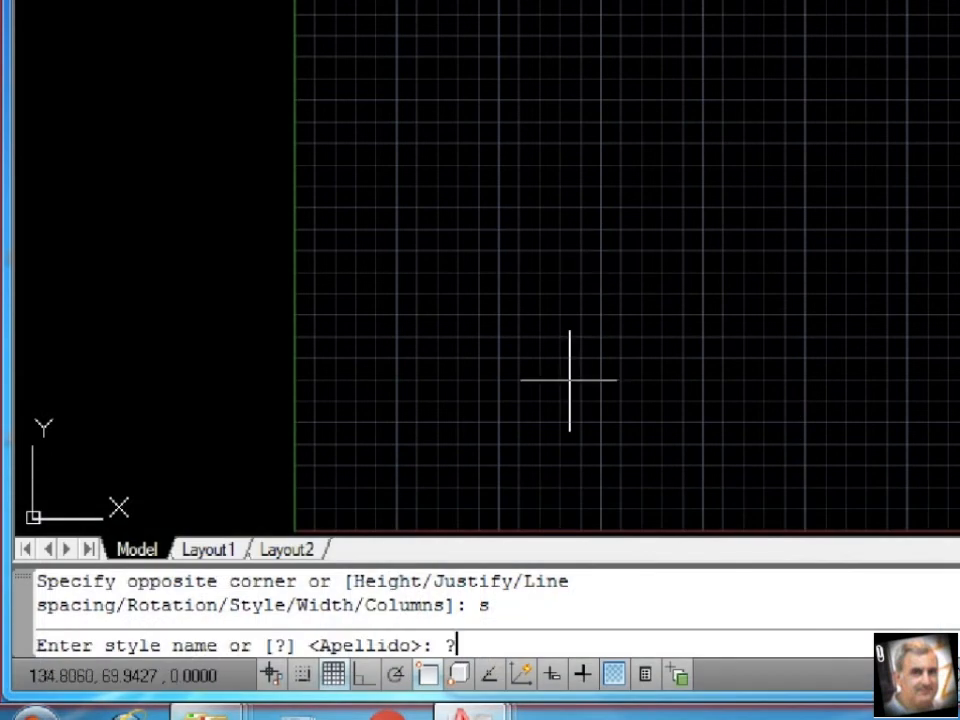
pyautogui.press('Return')
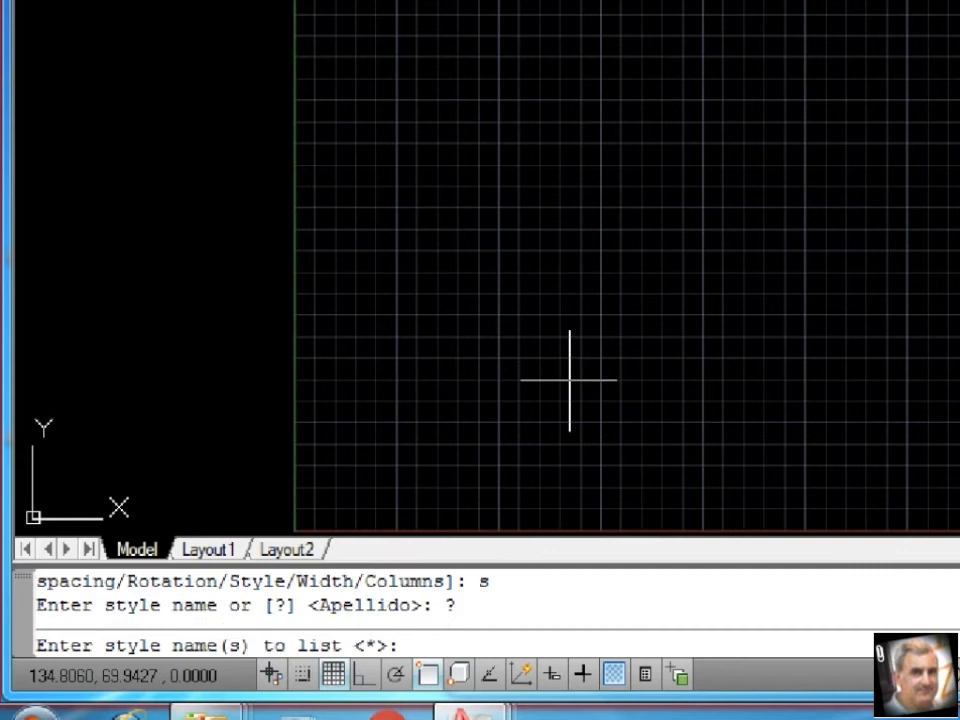
pyautogui.press('Return')
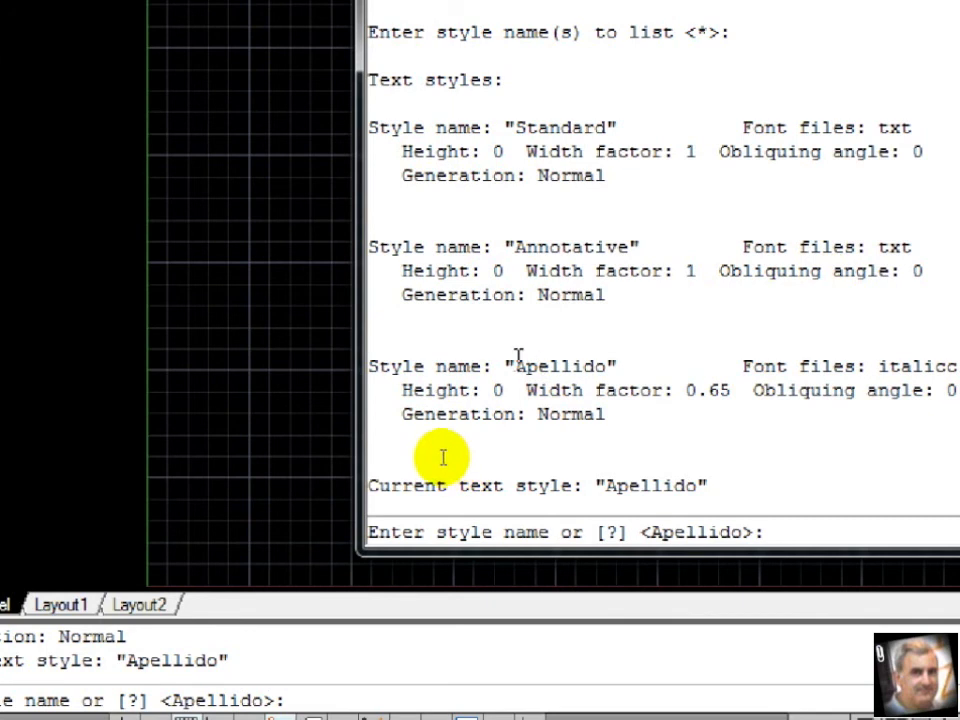
pyautogui.moveTo(520, 368); pyautogui.dragTo(606, 372)
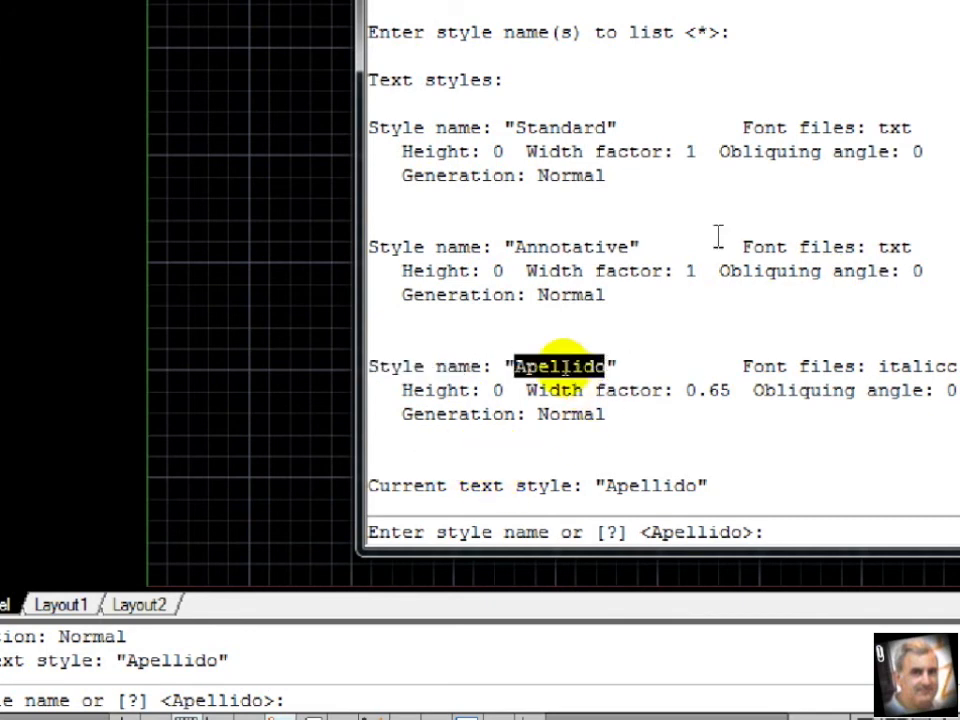
pyautogui.moveTo(515, 127); pyautogui.dragTo(592, 127)
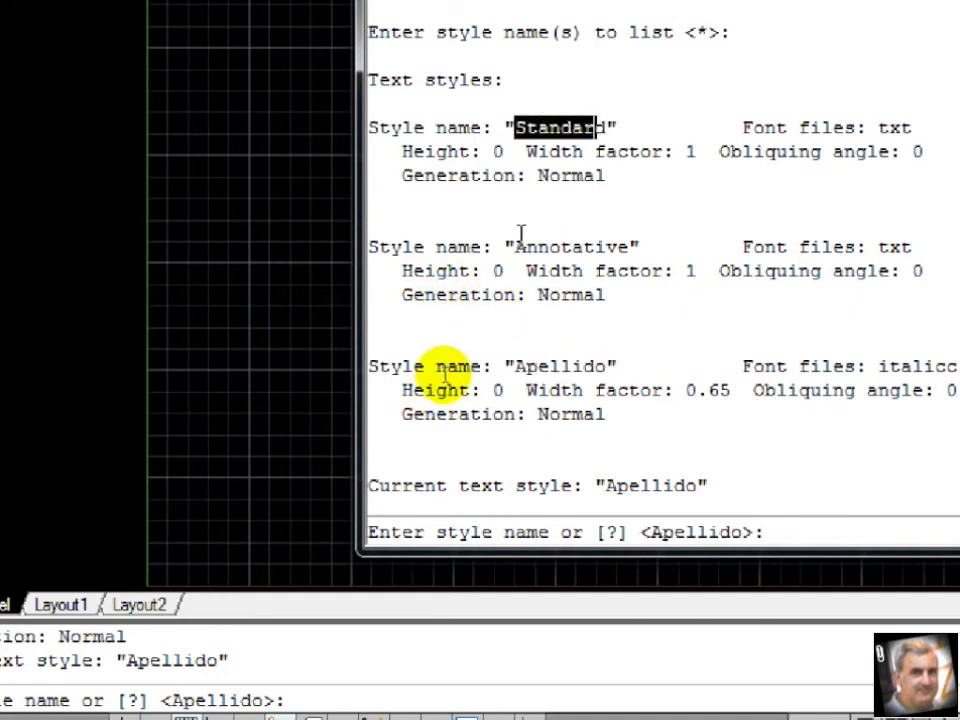
pyautogui.moveTo(514, 246); pyautogui.dragTo(629, 243)
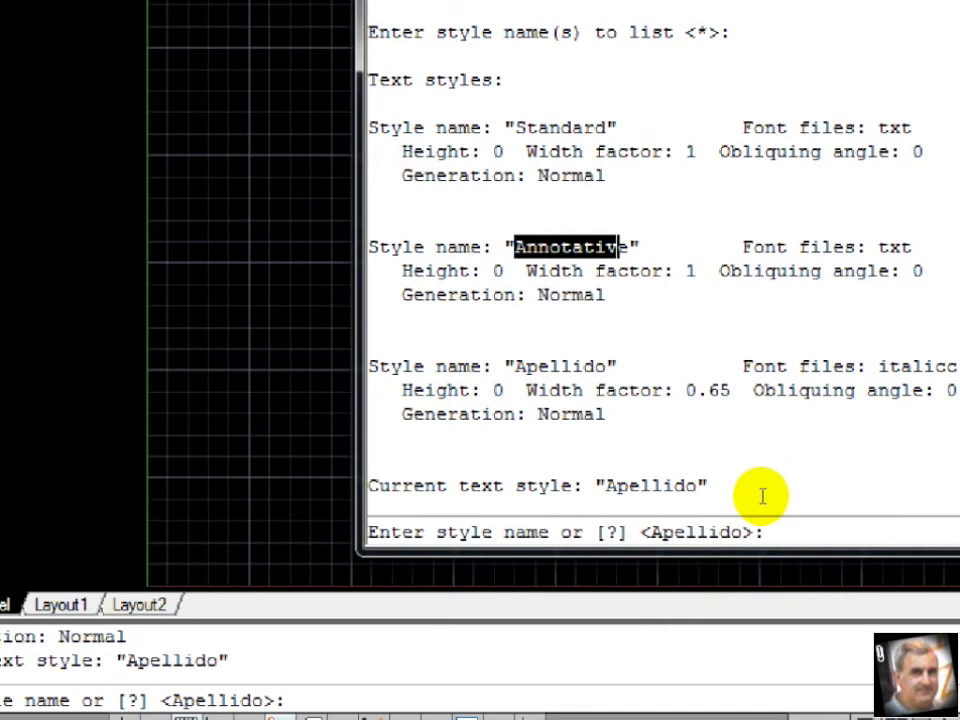
pyautogui.press('F2')
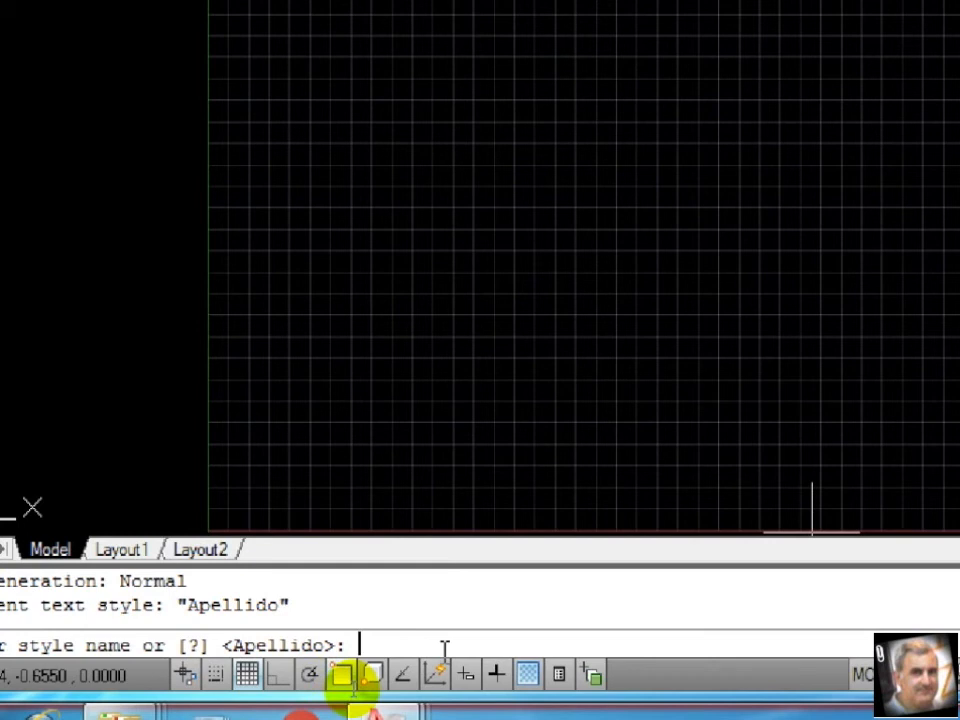
# Choose Apellido as the style of the multiline text
pyautogui.write('pellido')
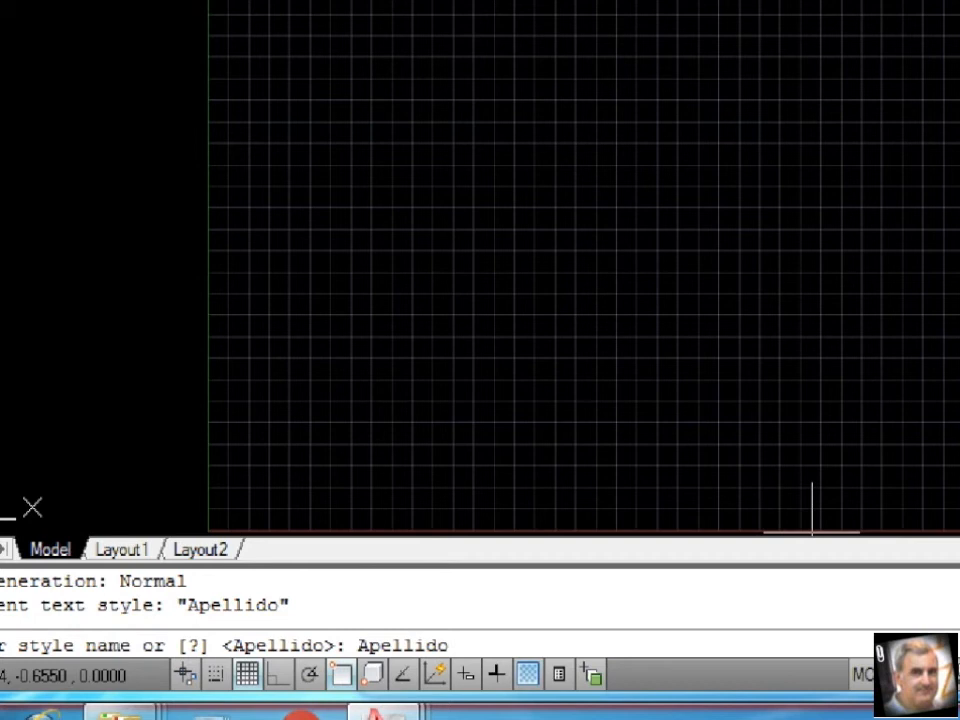
pyautogui.press('Return')
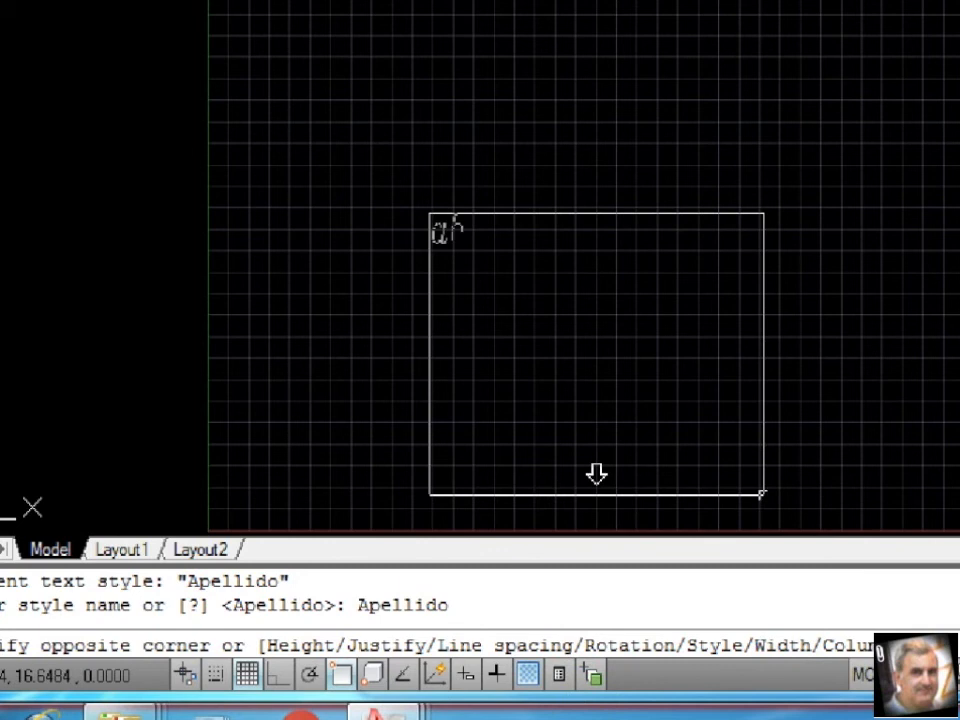
pyautogui.click(760, 495)
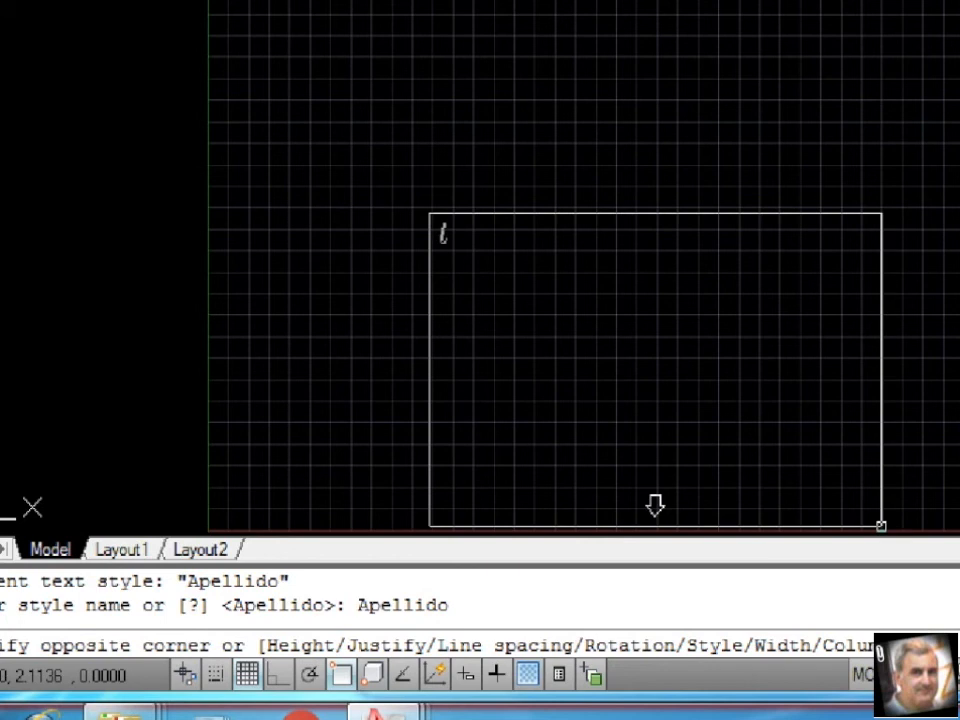
# Set the multiline text's width to 70 with the Width option to open its text editor
pyautogui.write('w')
pyautogui.press('Return')
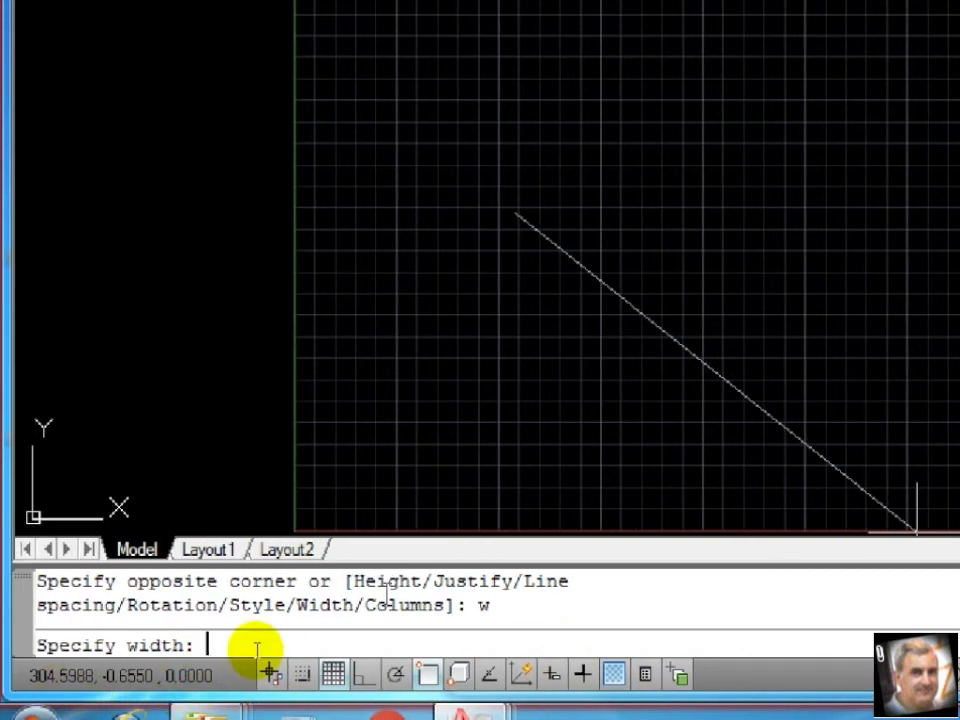
pyautogui.write('70')
pyautogui.press('Return')
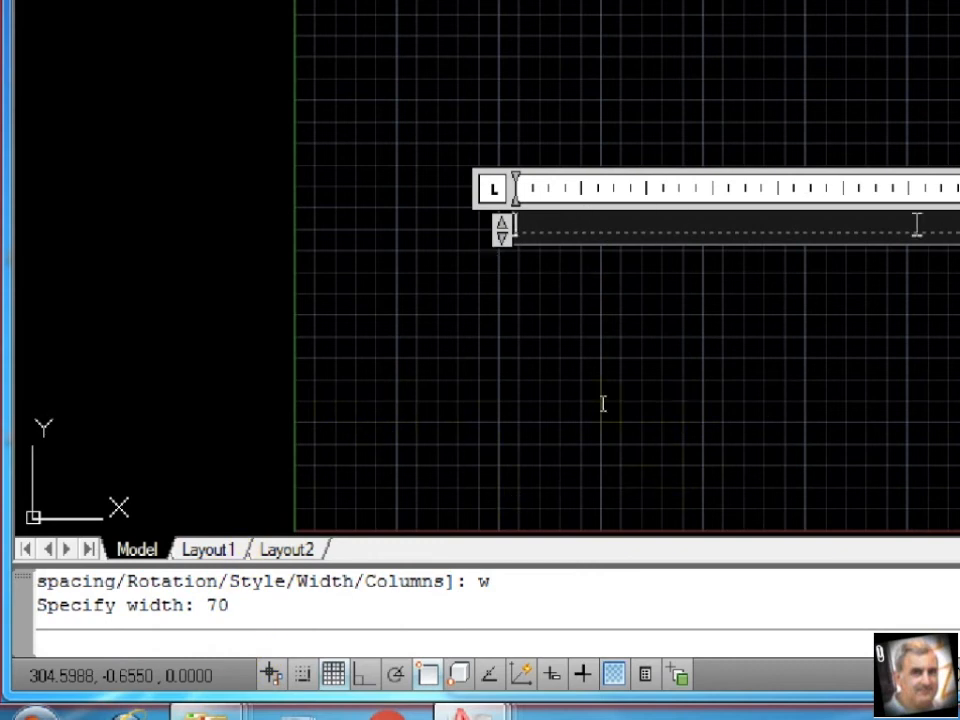
pyautogui.click(685, 610)
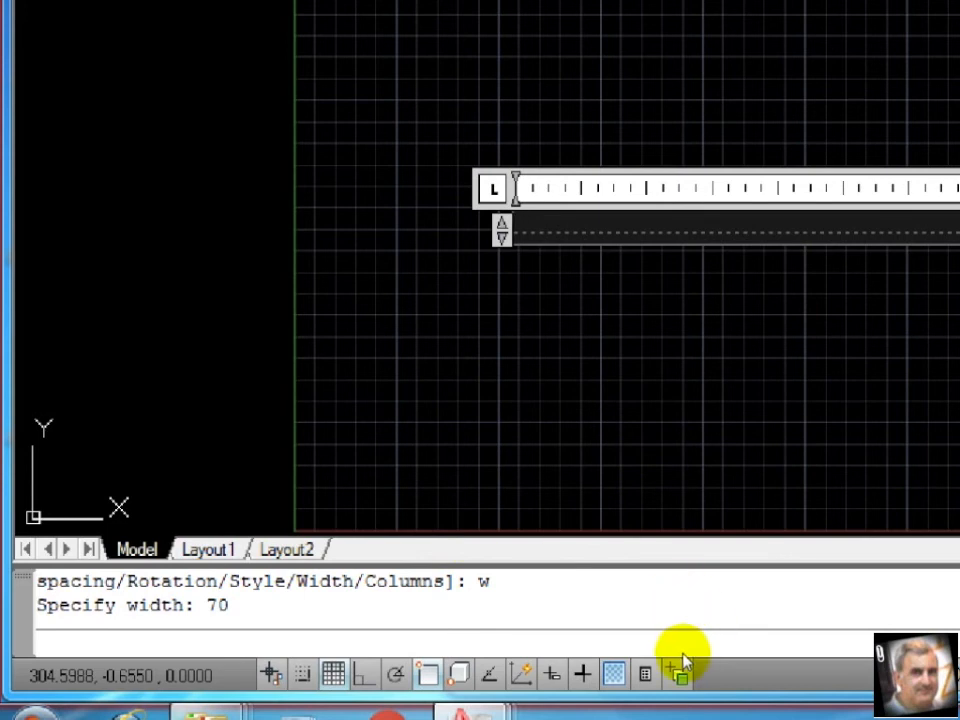
# Write "Diseño Asistido", "por Computadora" and "año 2020" on three lines of the multiline text and close its editor
pyautogui.write('iscño Asistido')
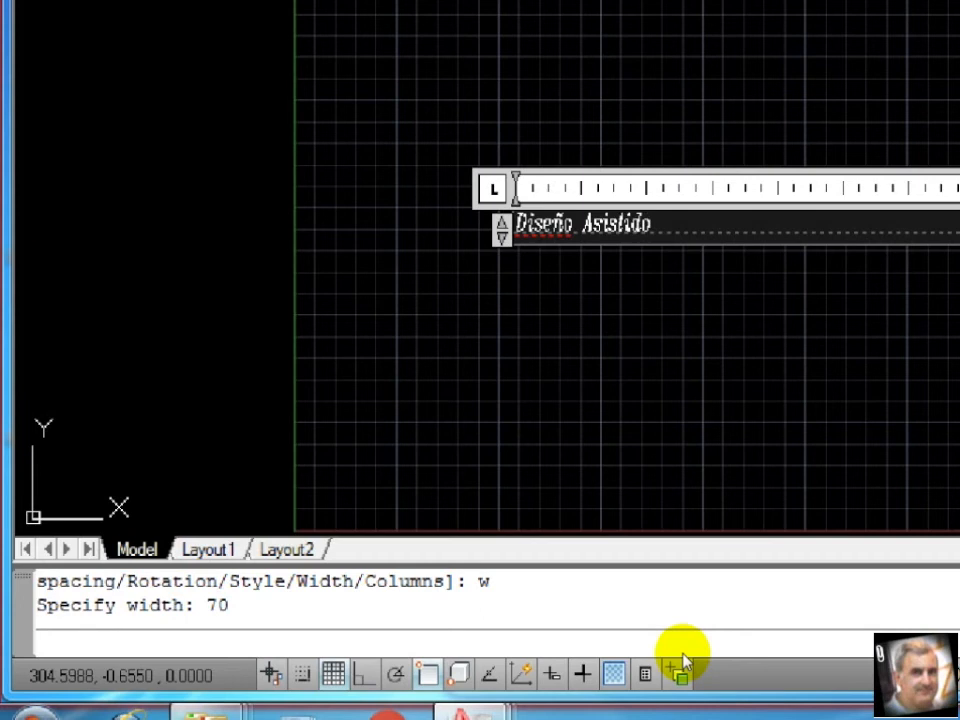
pyautogui.press('Return')
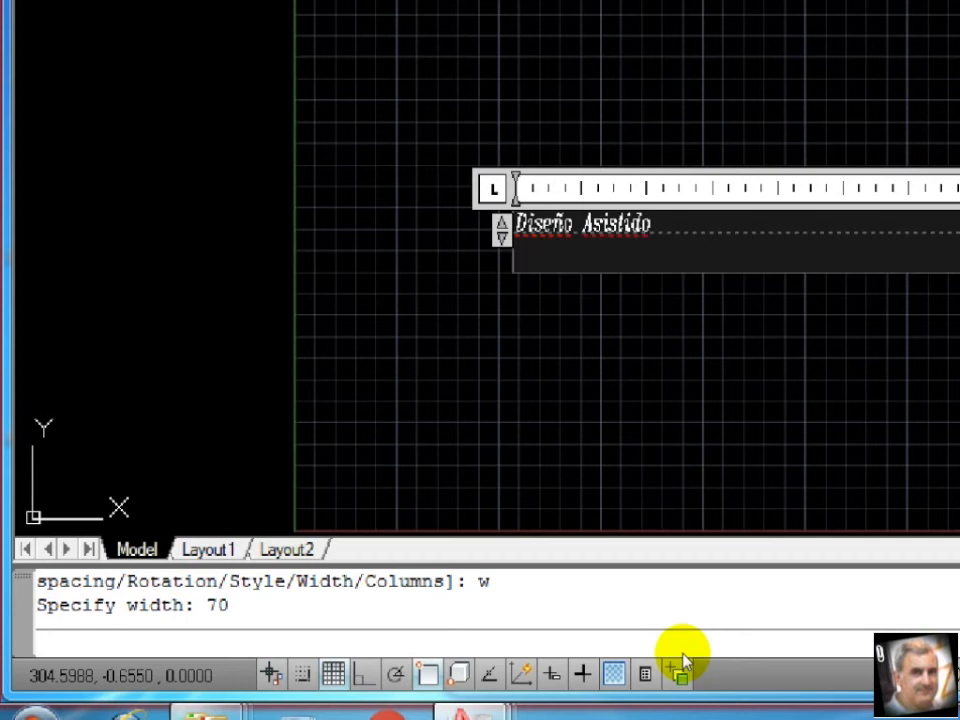
pyautogui.write('por Computadora')
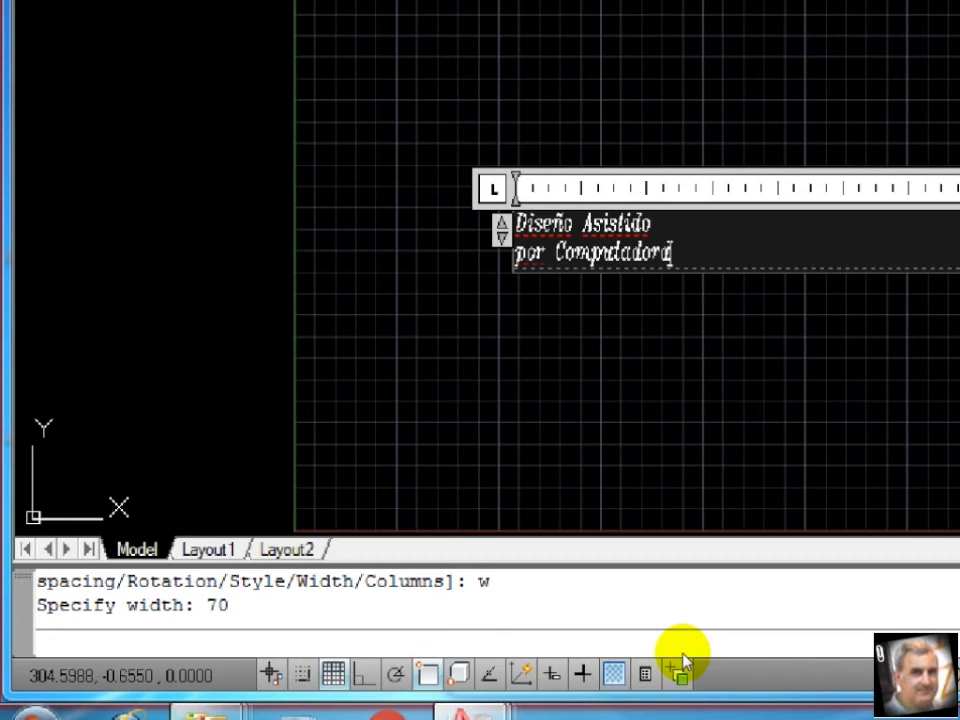
pyautogui.press('Return')
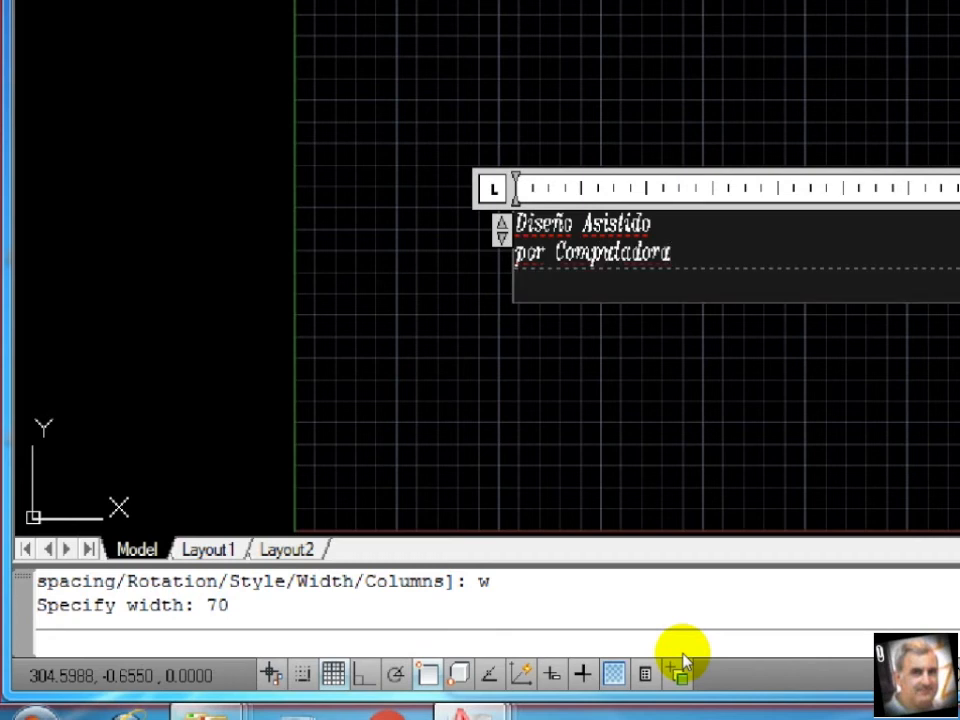
pyautogui.write('año')
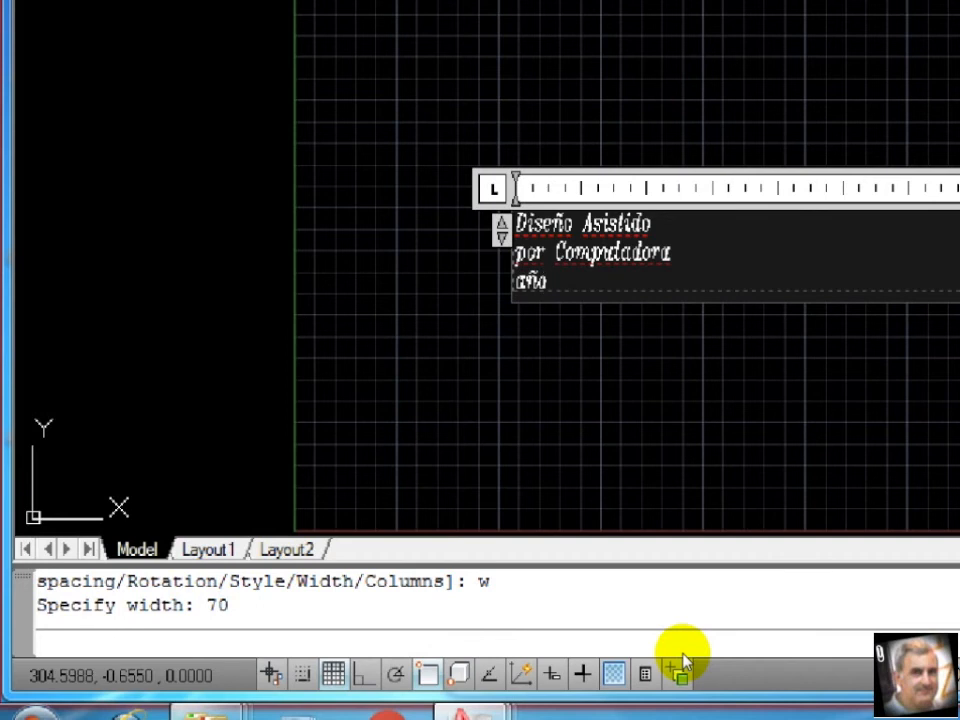
pyautogui.write(' 2020')
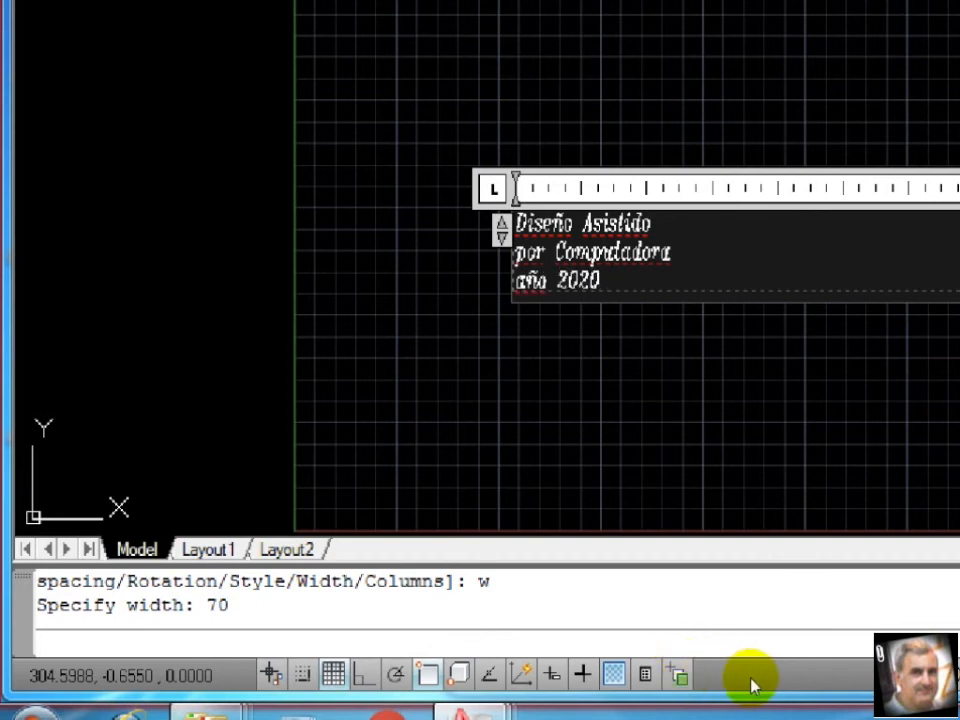
pyautogui.click(675, 490)
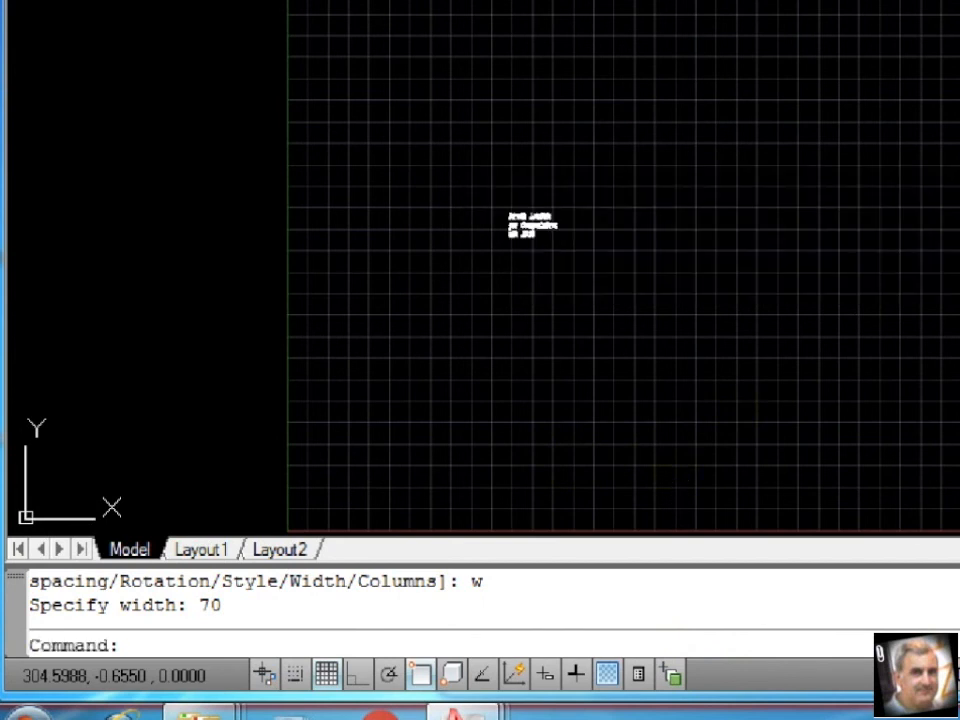
# Erase the three-line "Diseño Asistido por Computadora año 2020" text from the drawing
pyautogui.scroll(6, 513, 334)
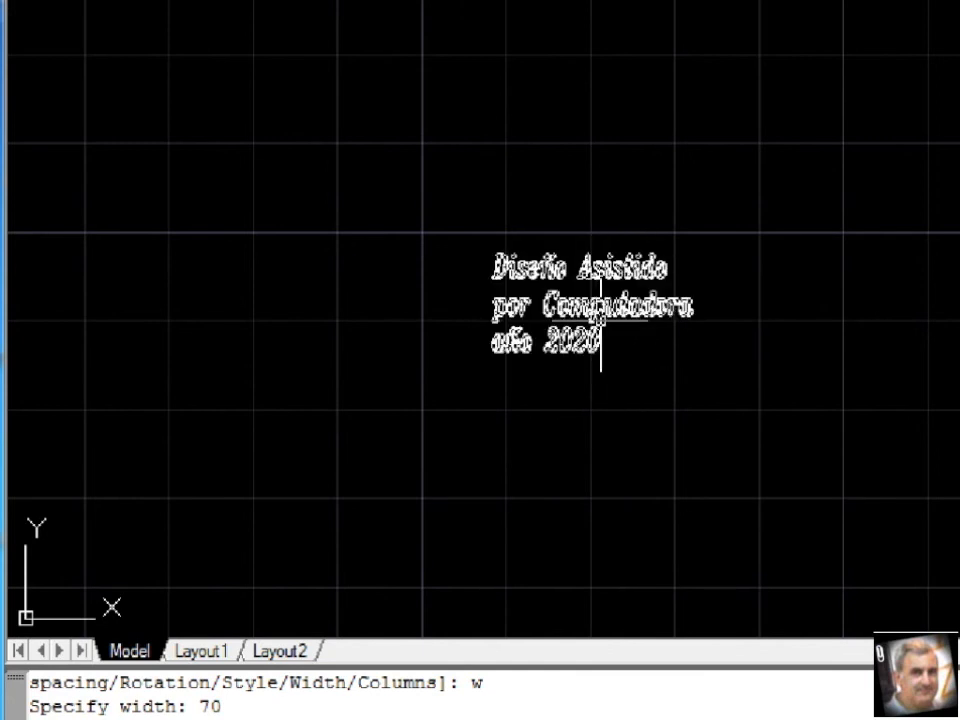
pyautogui.click(605, 345)
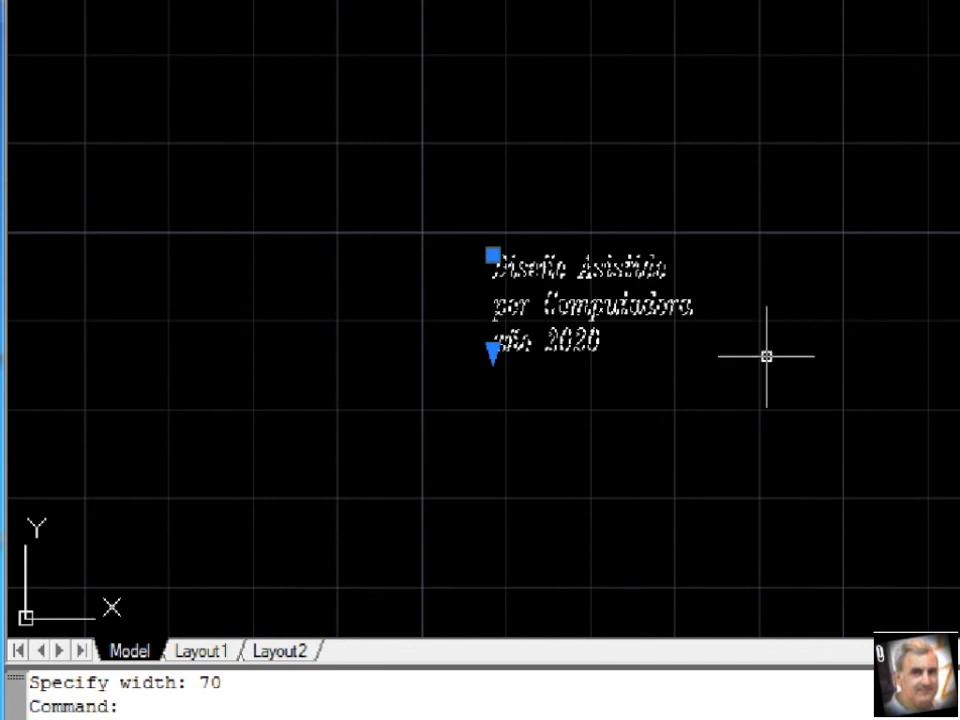
pyautogui.press('Escape')
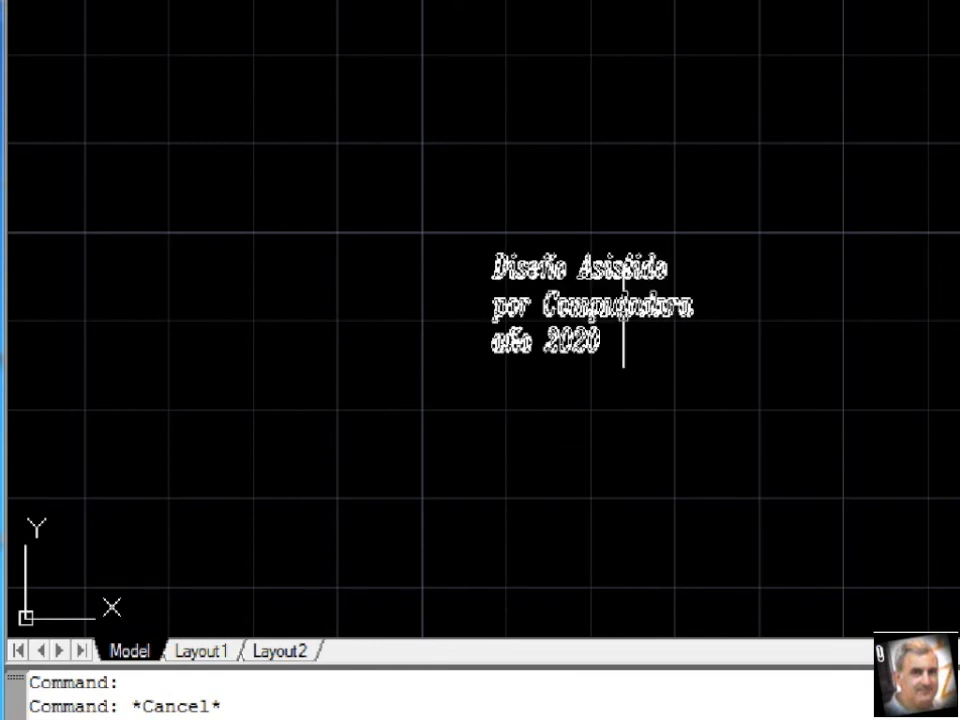
pyautogui.click(632, 351)
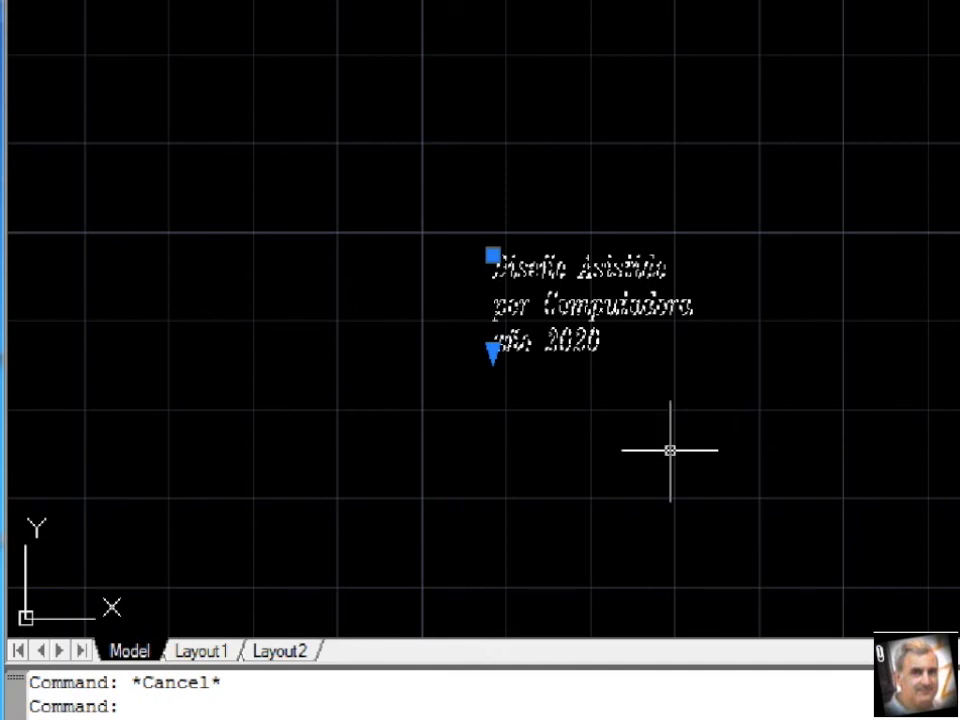
pyautogui.press('Delete')
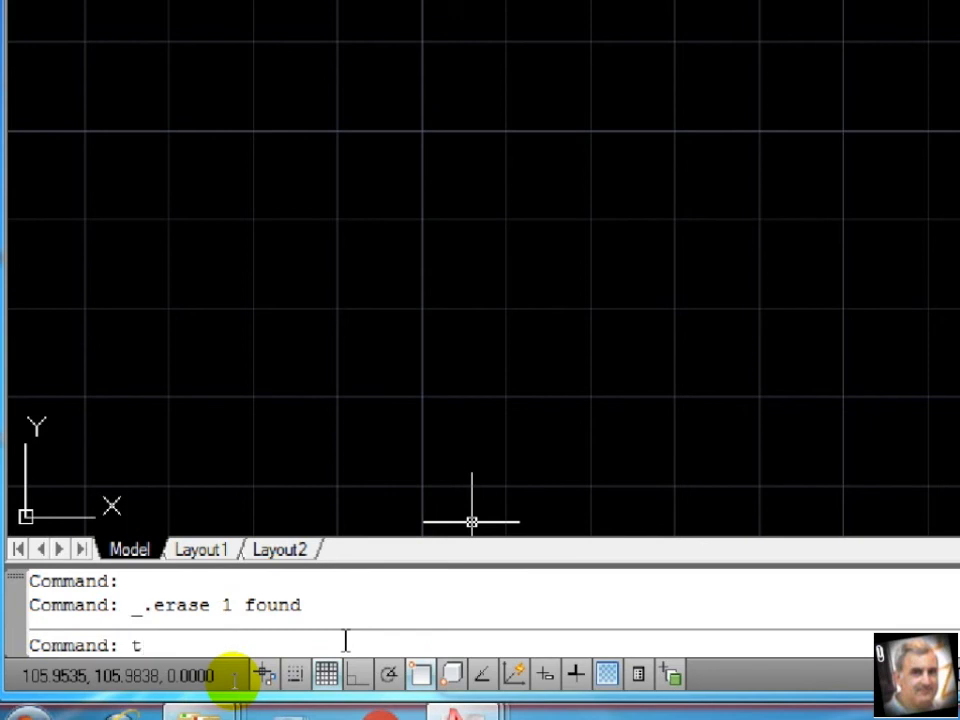
# Start a new multiline text with height 14 and define its text box by two opposite corners on the grid
pyautogui.press('Return')
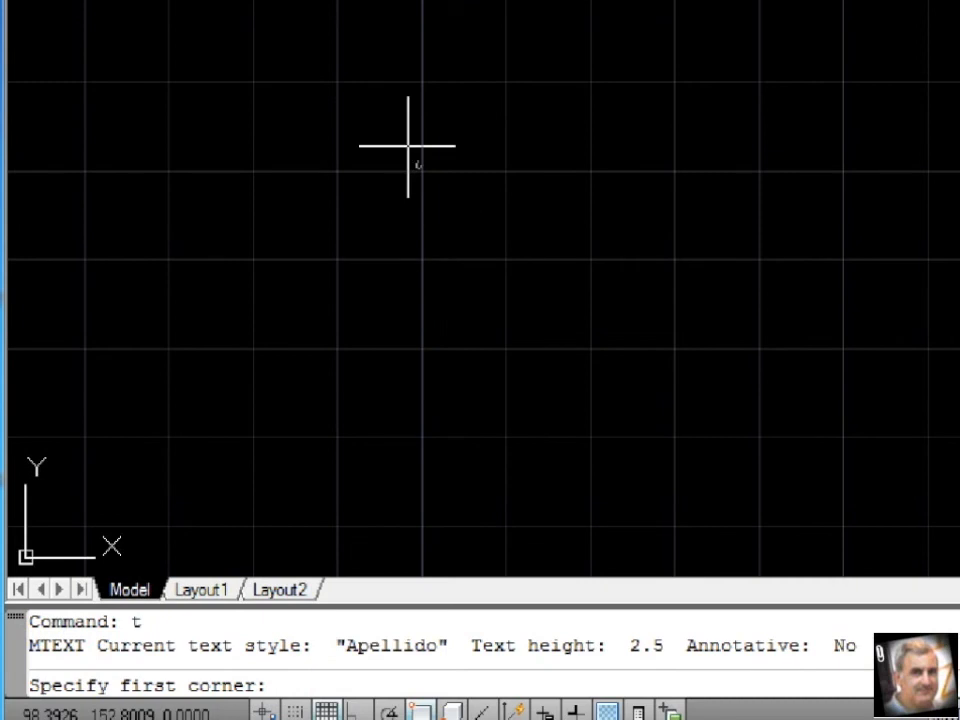
pyautogui.click(392, 264)
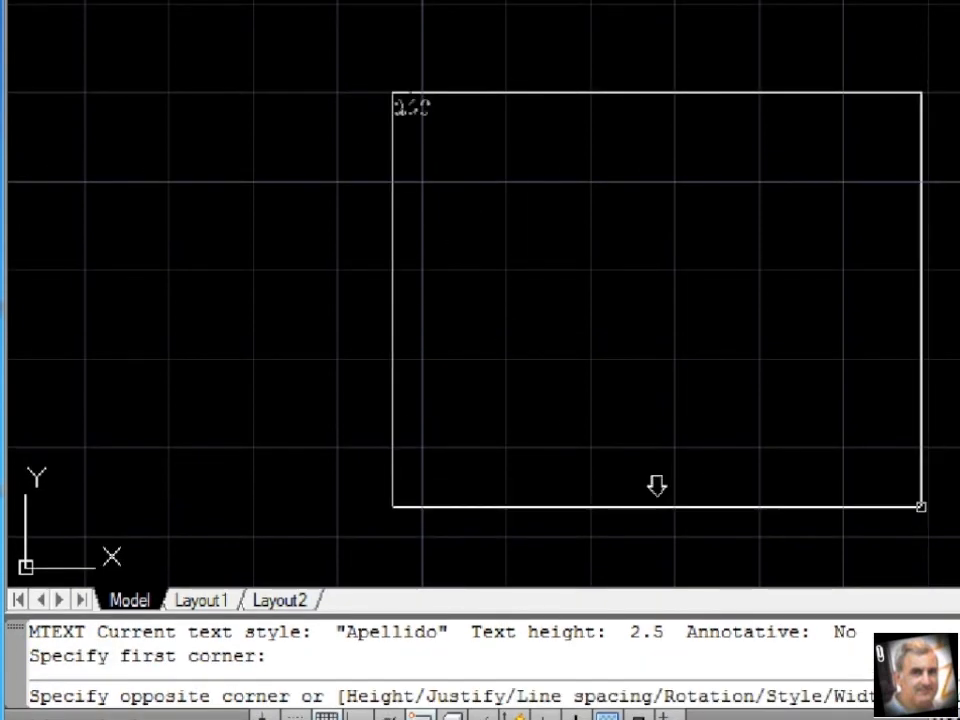
pyautogui.write('h')
pyautogui.press('Return')
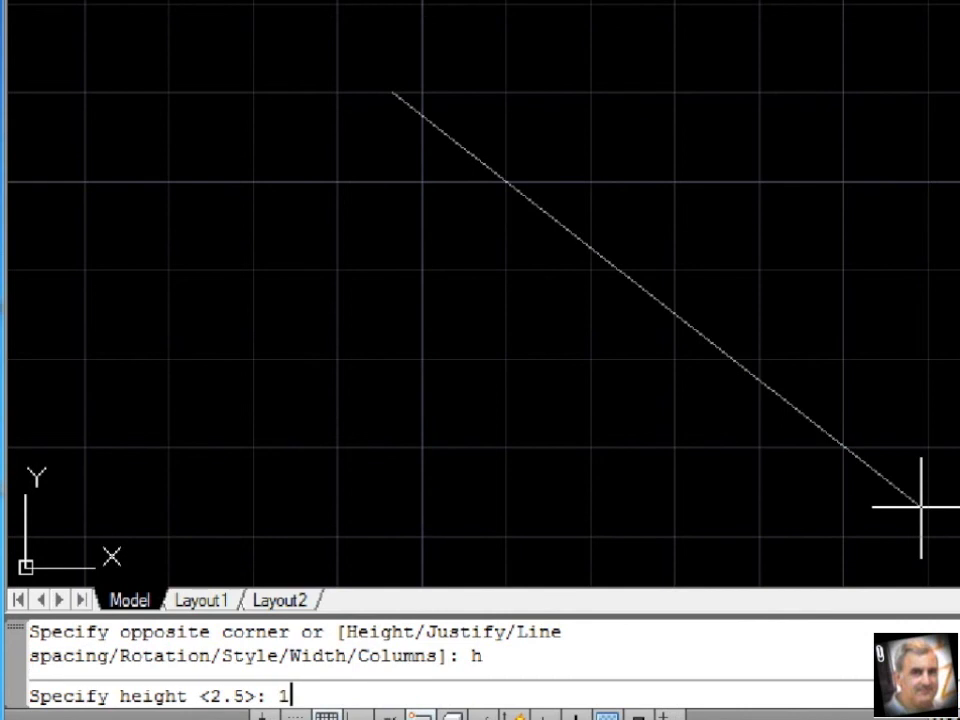
pyautogui.write('14')
pyautogui.press('Return')
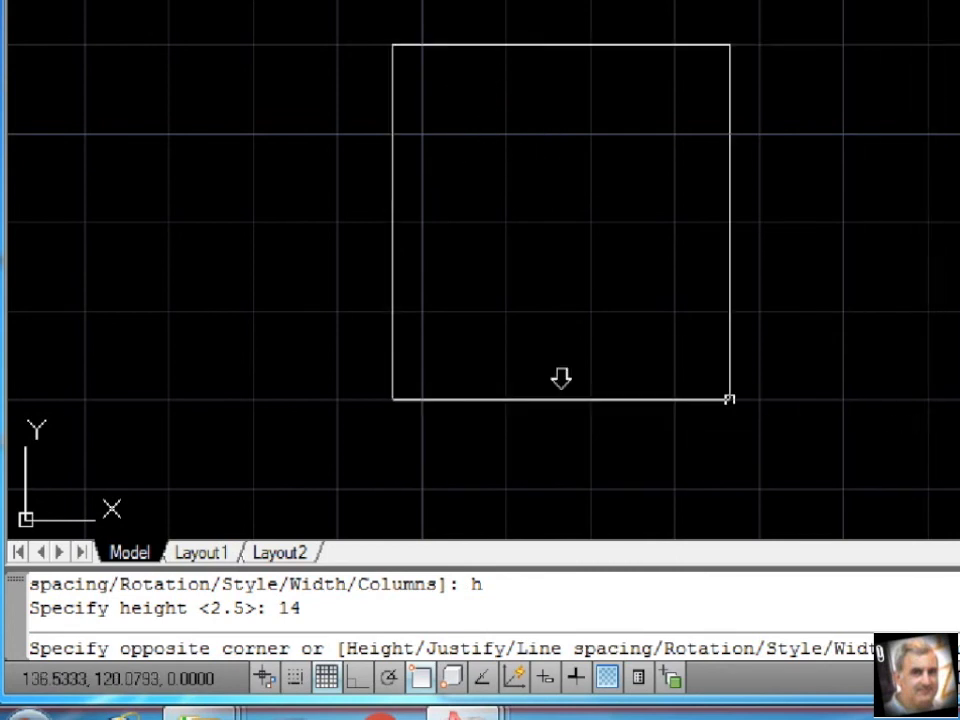
pyautogui.click(848, 314)
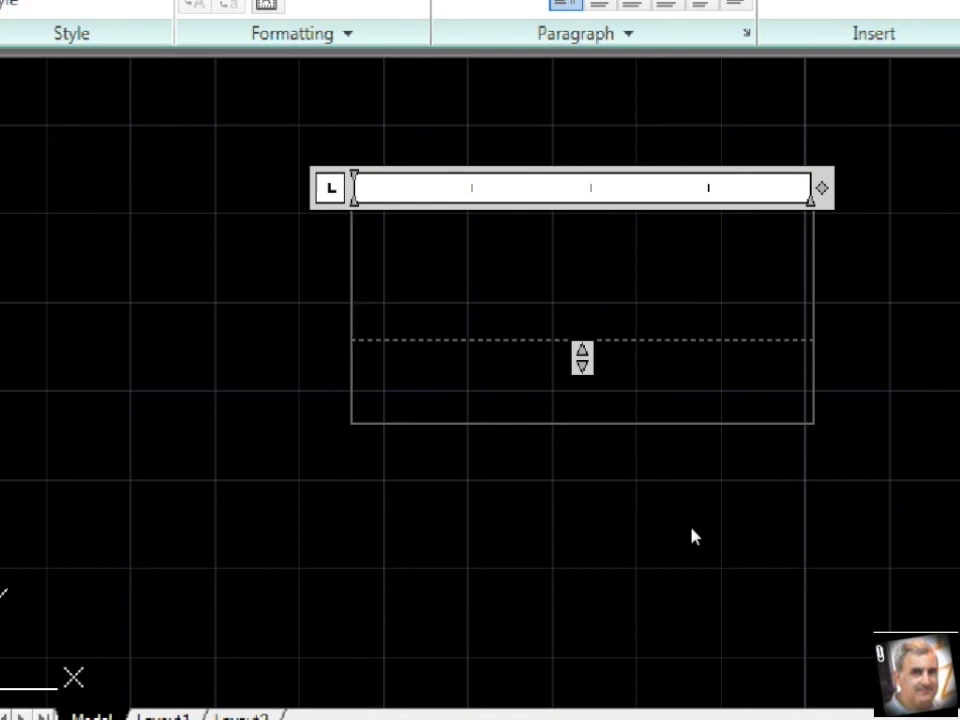
pyautogui.write('DSi')
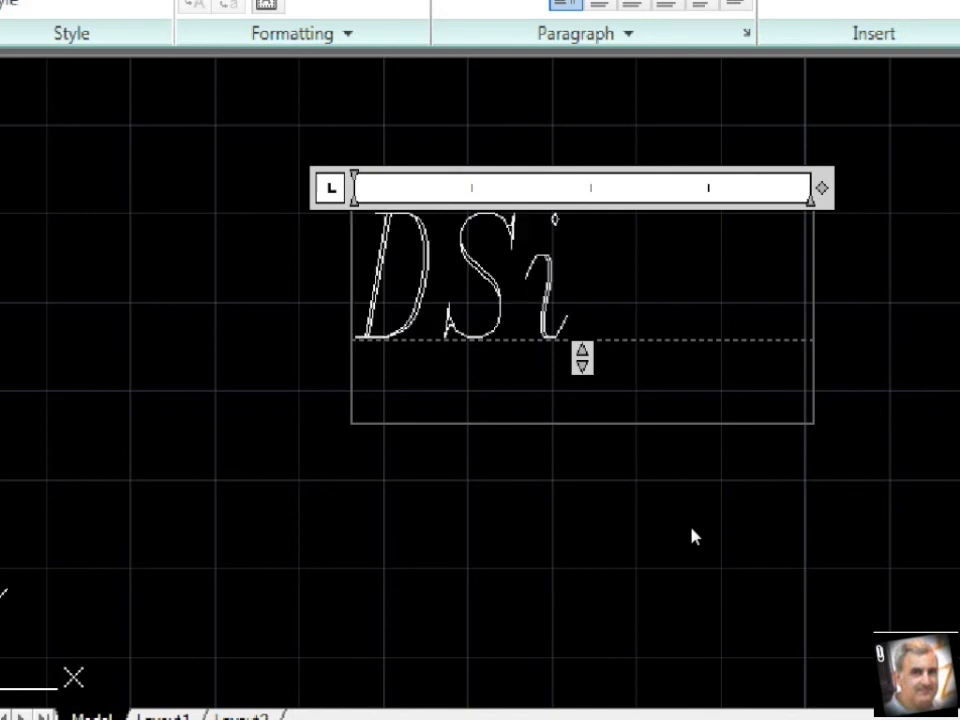
pyautogui.press('BackSpace')
pyautogui.press('BackSpace')
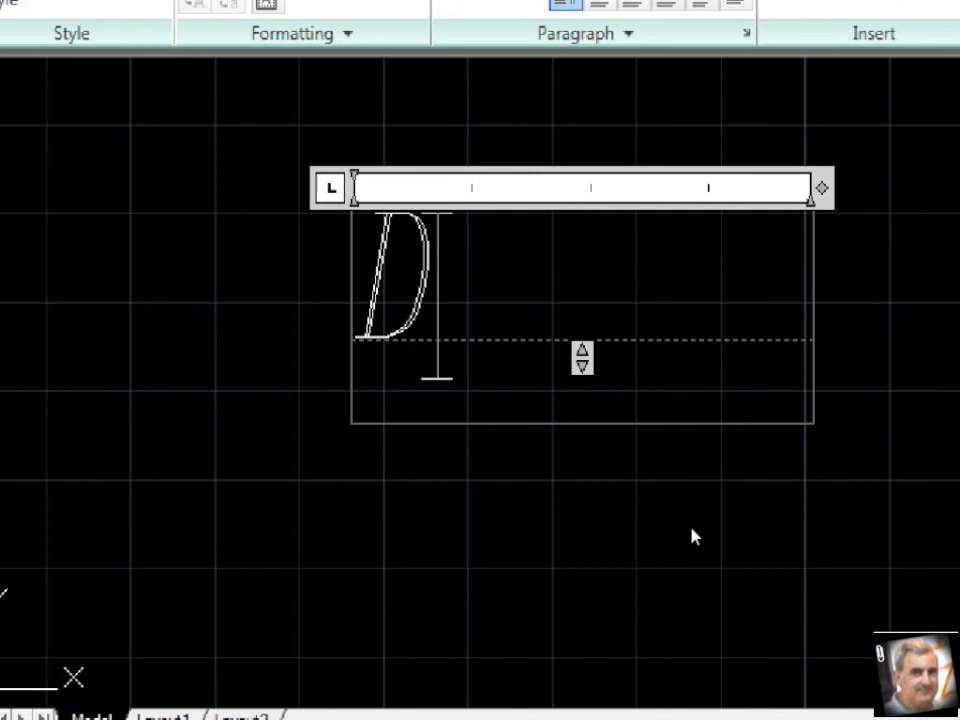
pyautogui.write('di')
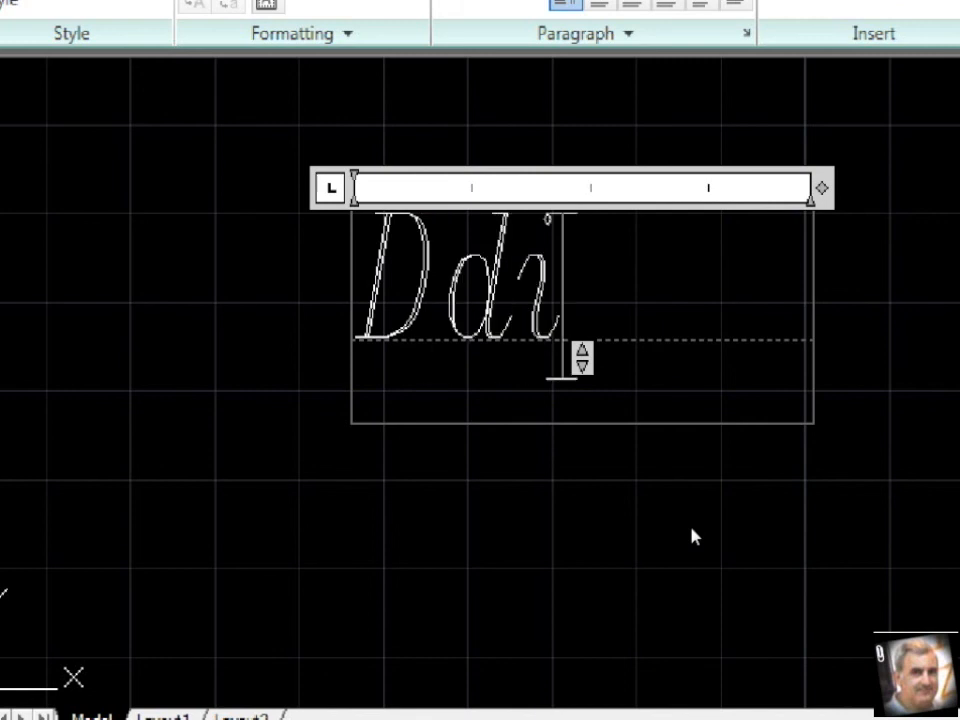
pyautogui.press('BackSpace')
pyautogui.press('BackSpace')
pyautogui.press('BackSpace')
# Write "Dibujo" and, on a new line, "Asistido por" in the multiline text box and close the text editor
pyautogui.write('D')
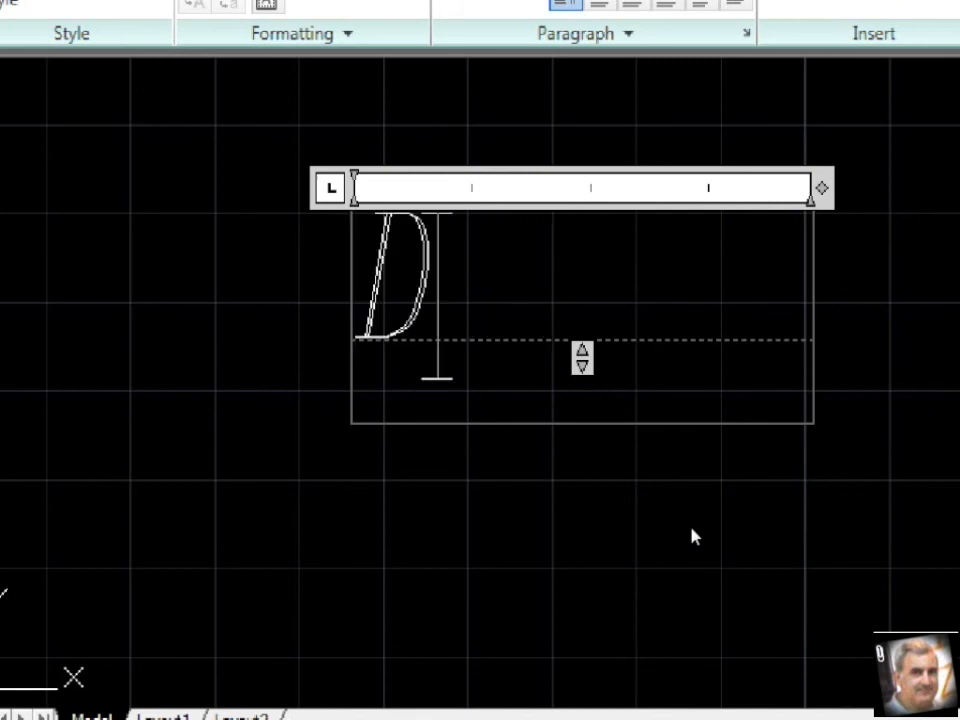
pyautogui.write('ibujo')
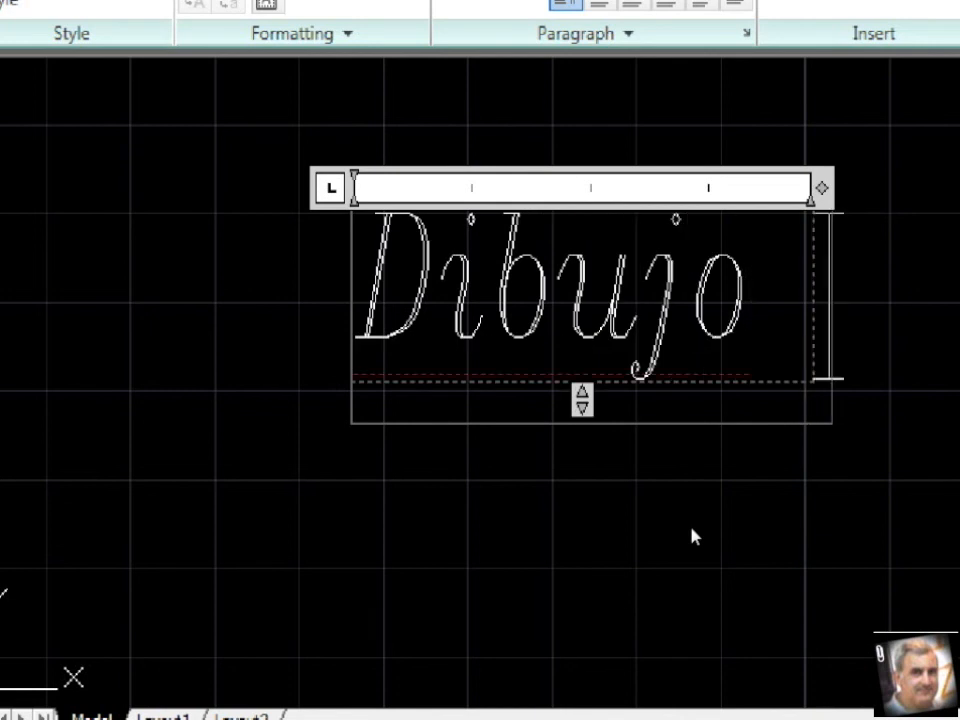
pyautogui.press('Return')
pyautogui.write('Asi')
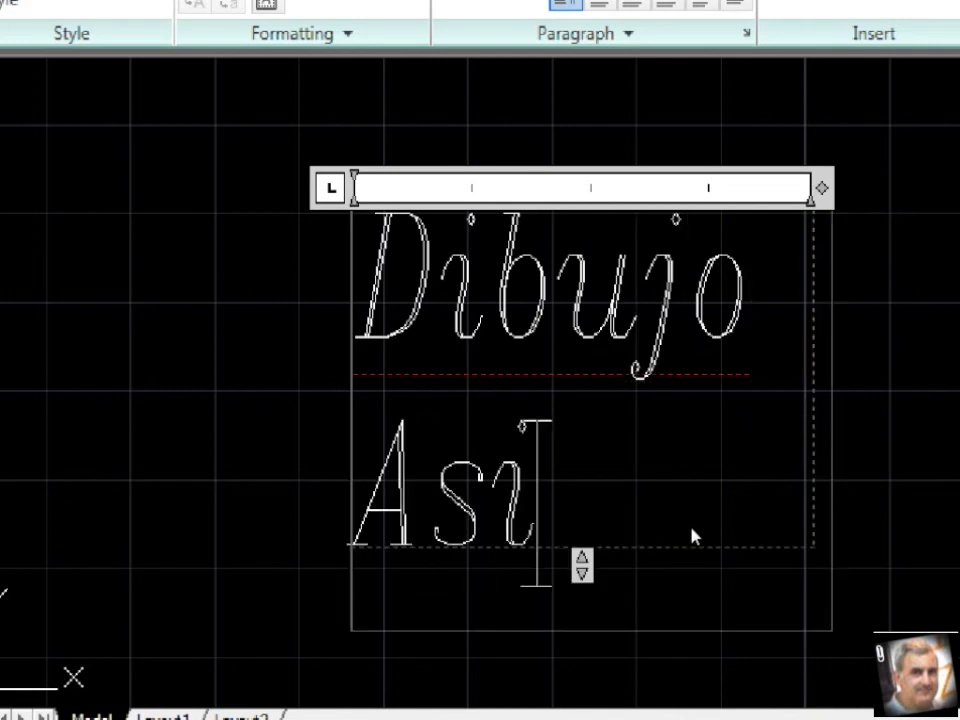
pyautogui.write('stido')
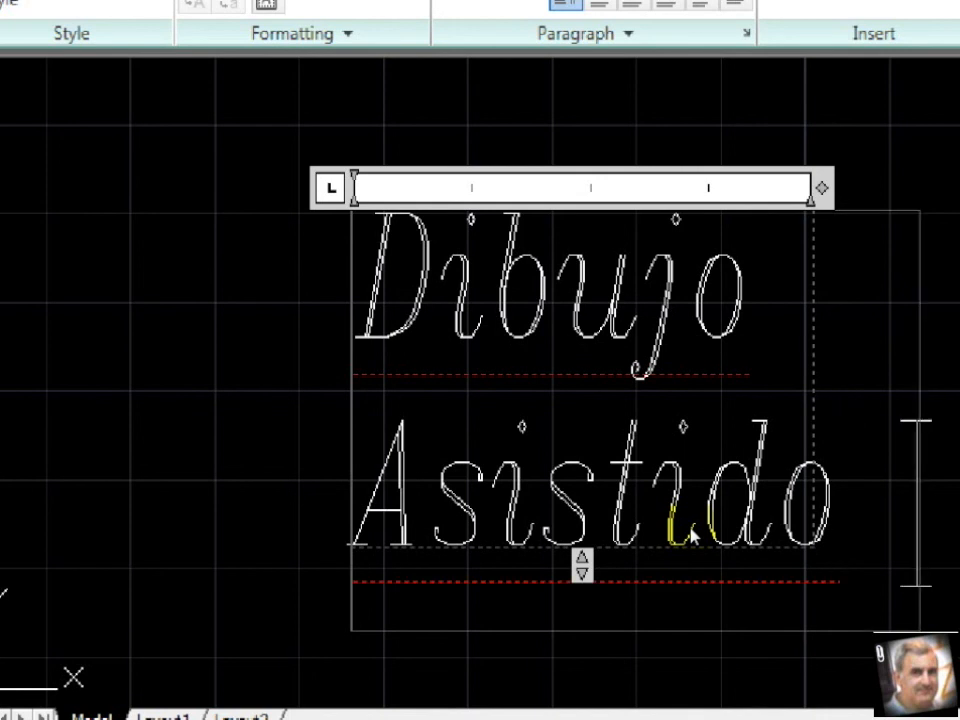
pyautogui.write('por')
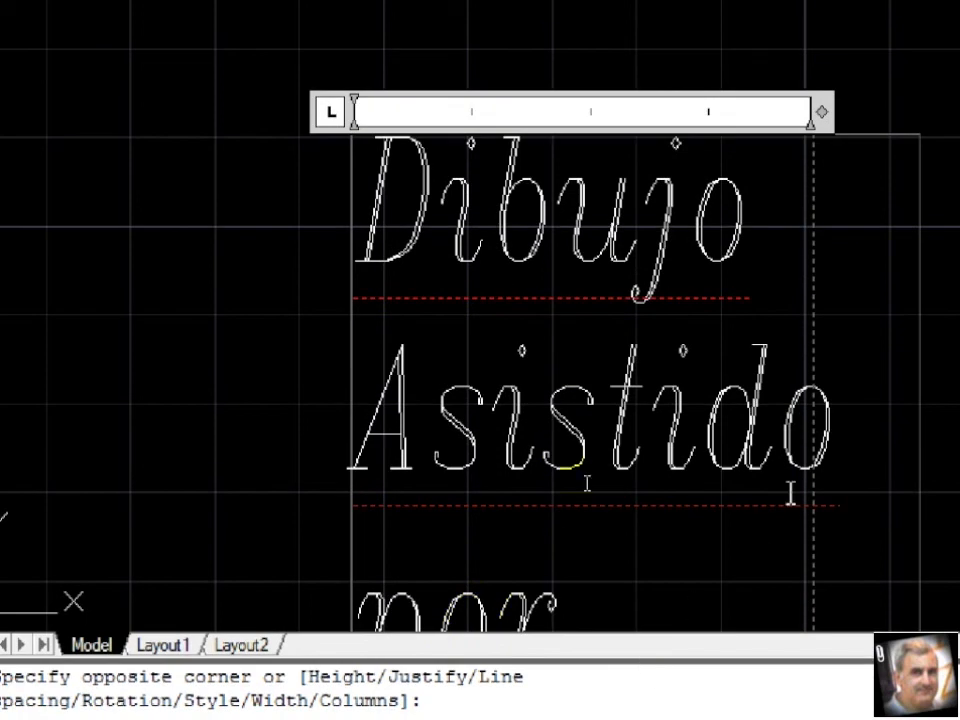
pyautogui.moveTo(776, 463); pyautogui.dragTo(766, 368, button='middle')
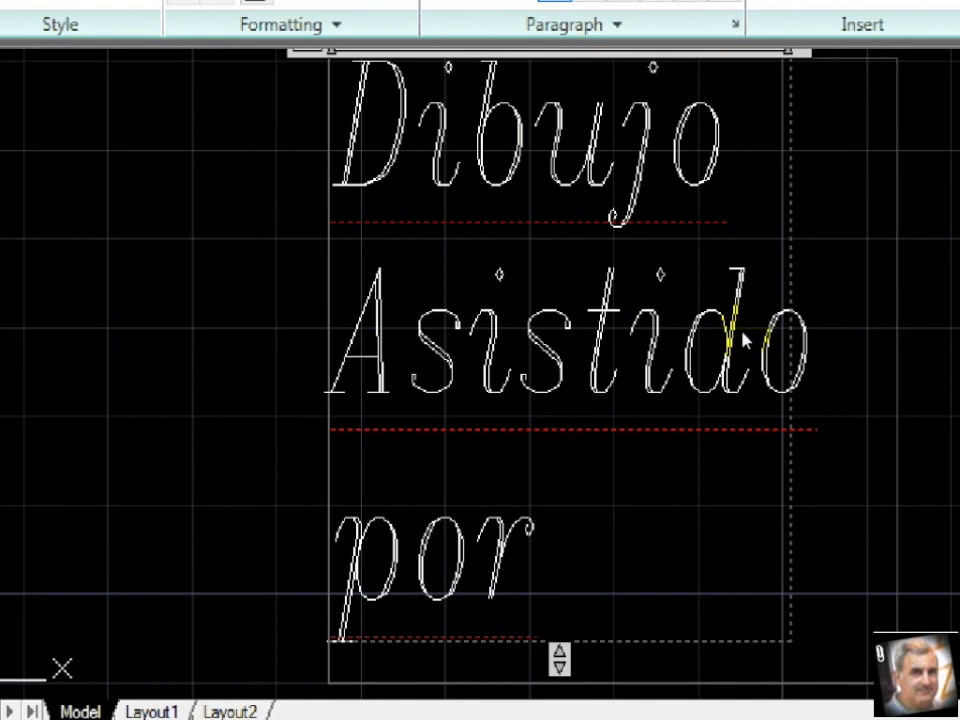
pyautogui.click(797, 476)
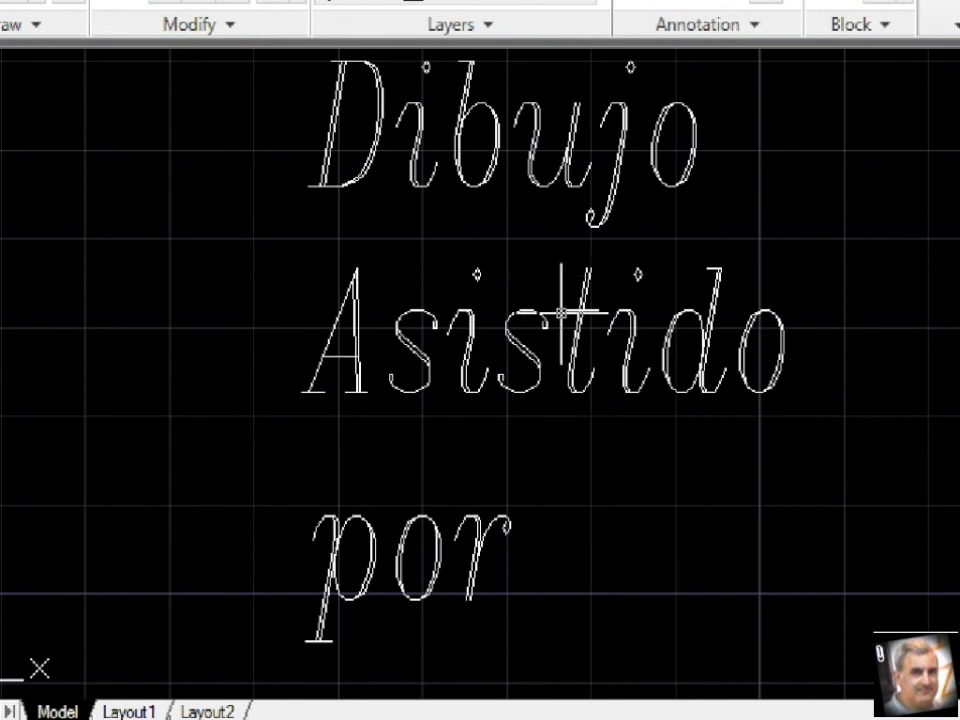
# Select the "Dibujo Asistido por" text and examine its grips and how its lines fit the text box
pyautogui.click(508, 332)
pyautogui.press('Escape')
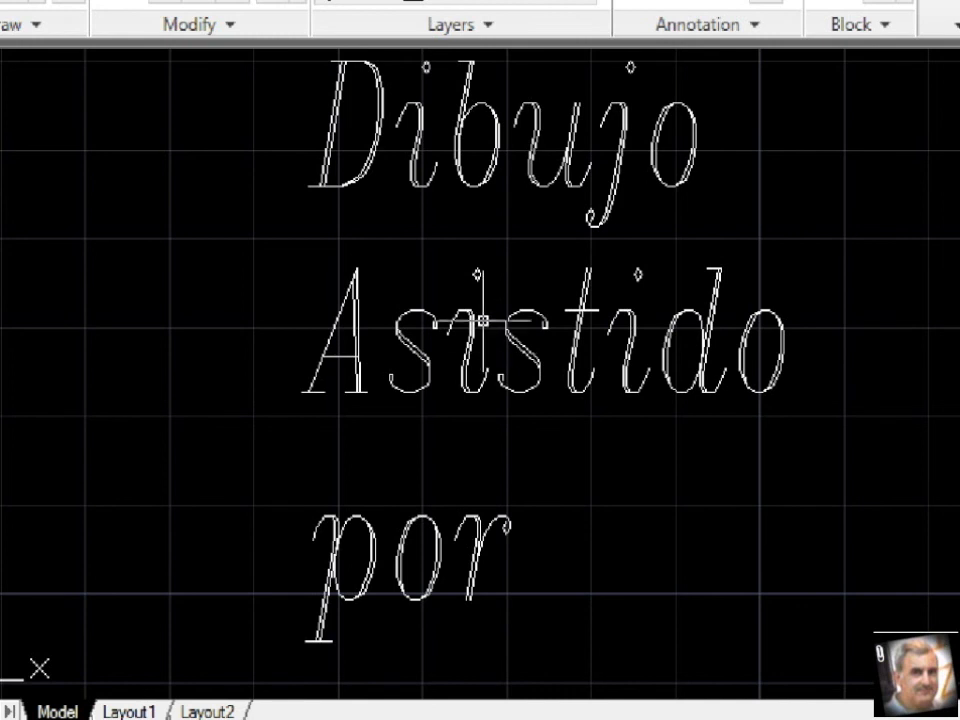
pyautogui.click(490, 322)
pyautogui.click(472, 330)
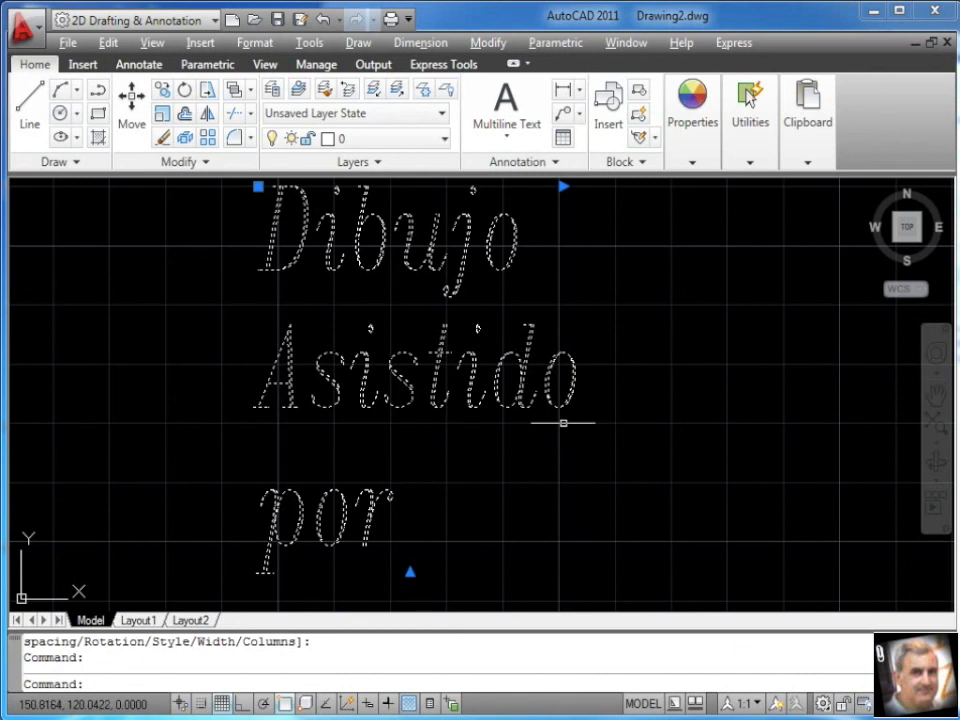
pyautogui.press('Escape')
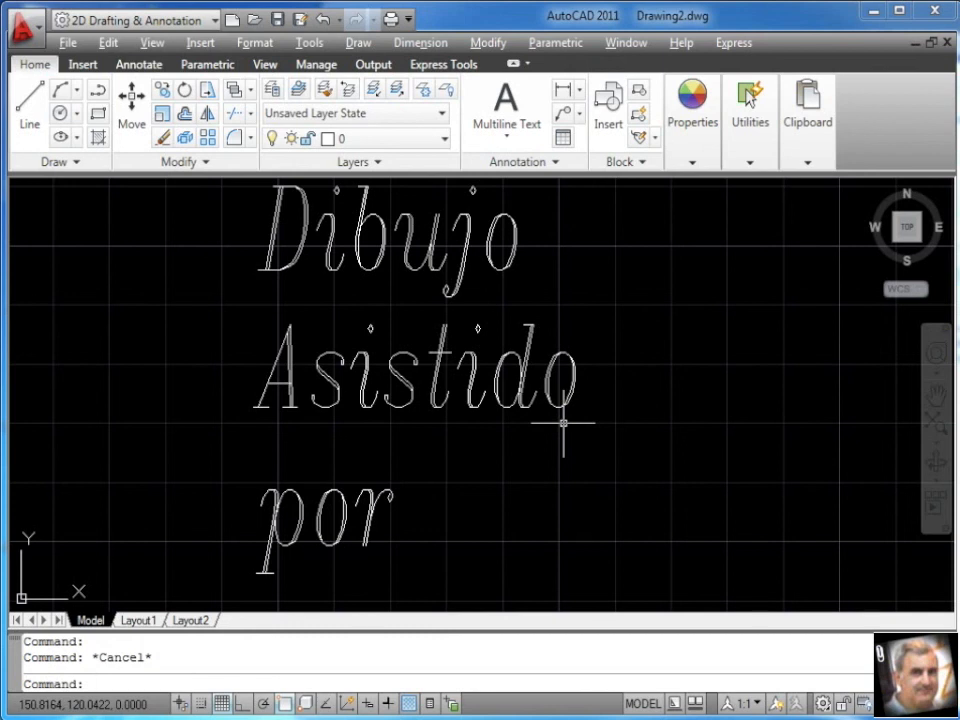
pyautogui.click(469, 401)
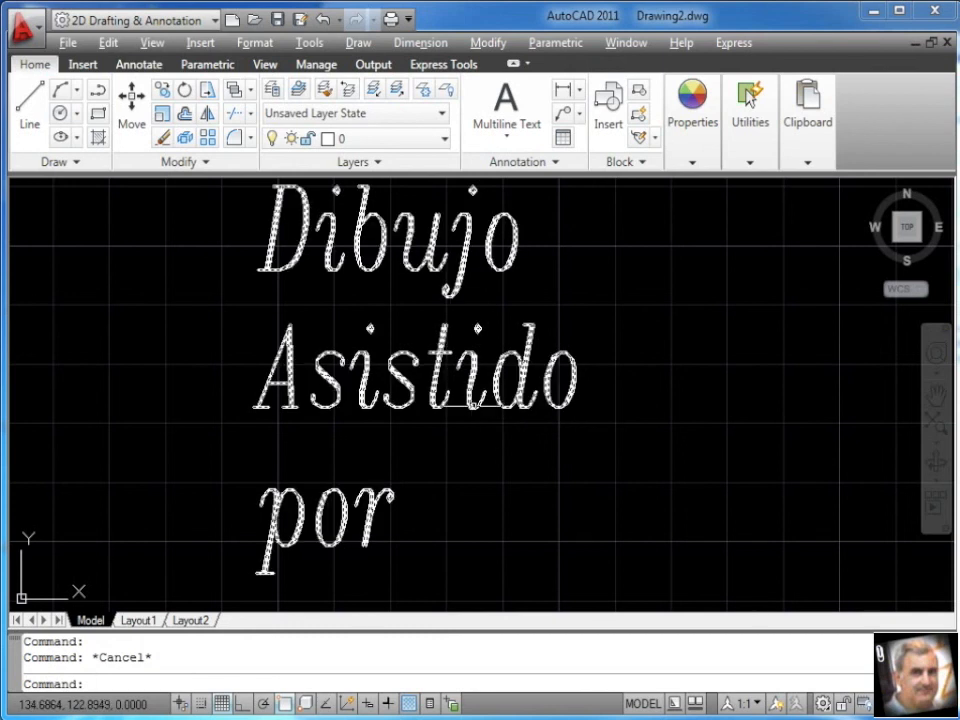
pyautogui.click(470, 410)
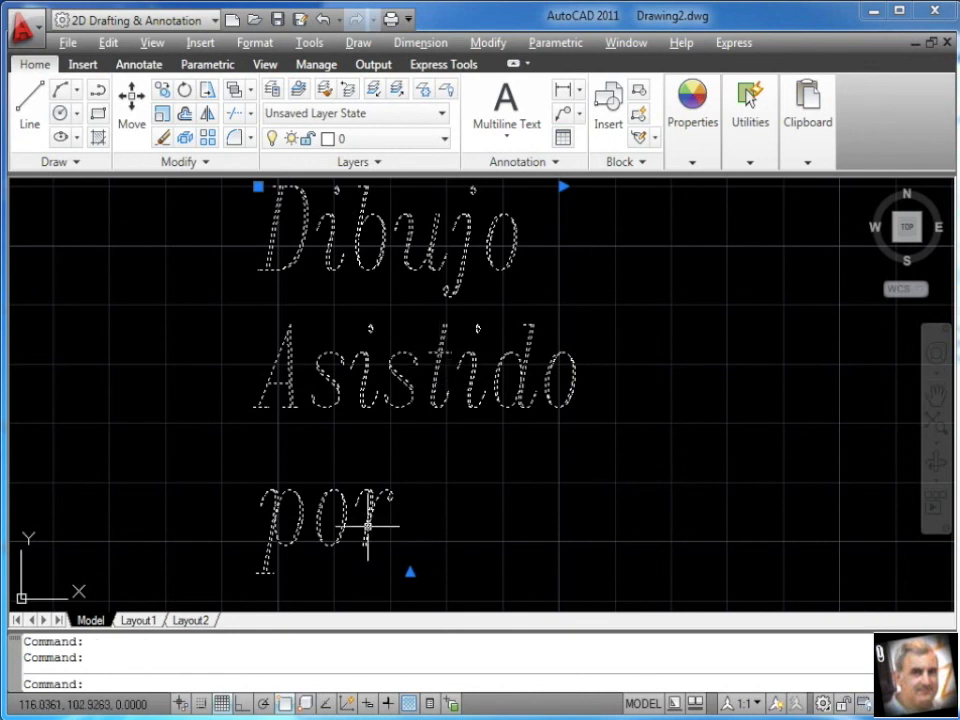
pyautogui.click(433, 506)
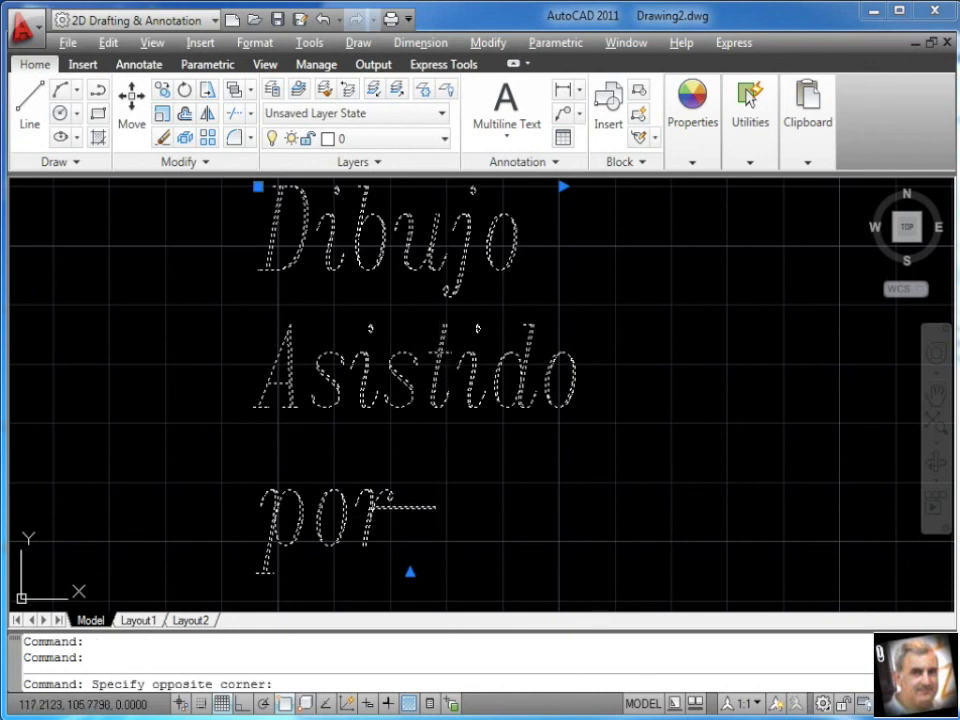
pyautogui.click(525, 456)
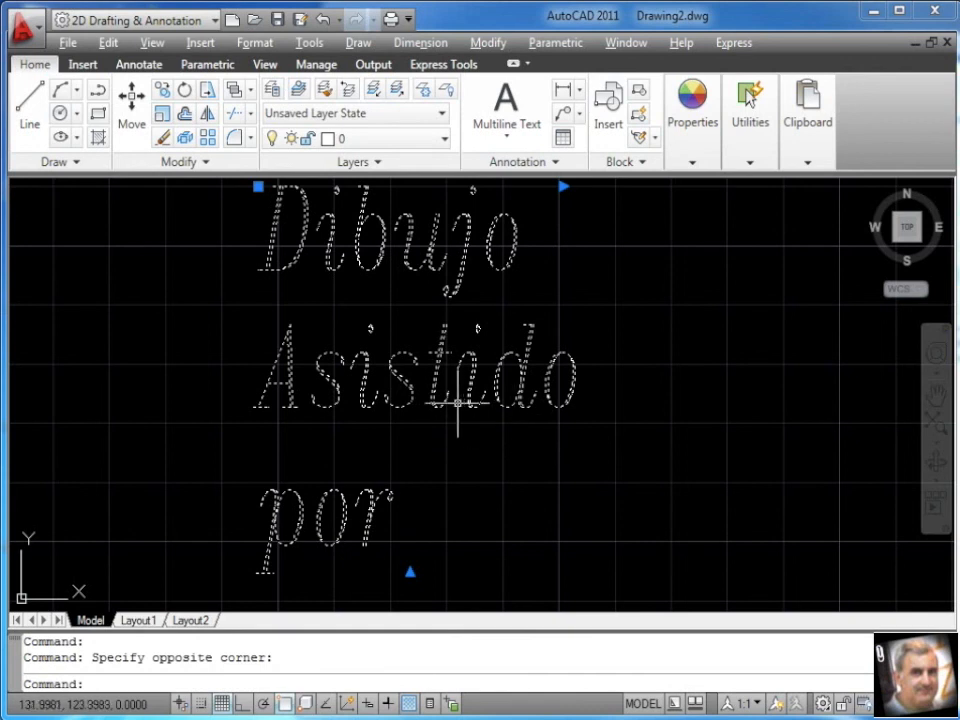
pyautogui.scroll(-1, 603, 399)
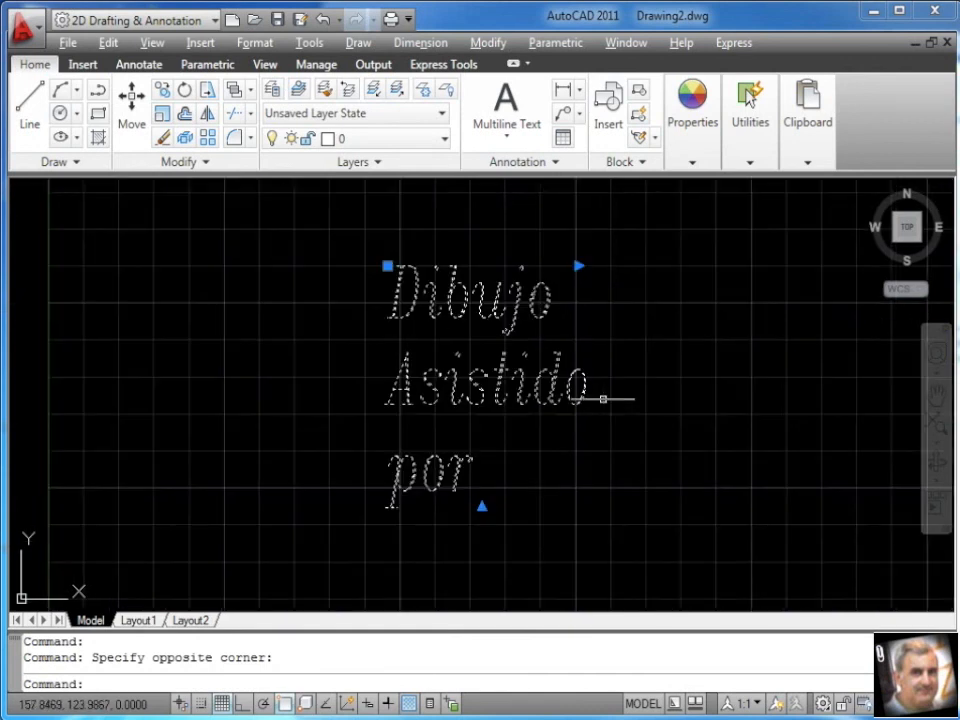
# Add "Computadora" after "por" in the "Dibujo Asistido por" multiline text and close the text editor
pyautogui.moveTo(603, 399); pyautogui.dragTo(578, 369, button='middle')
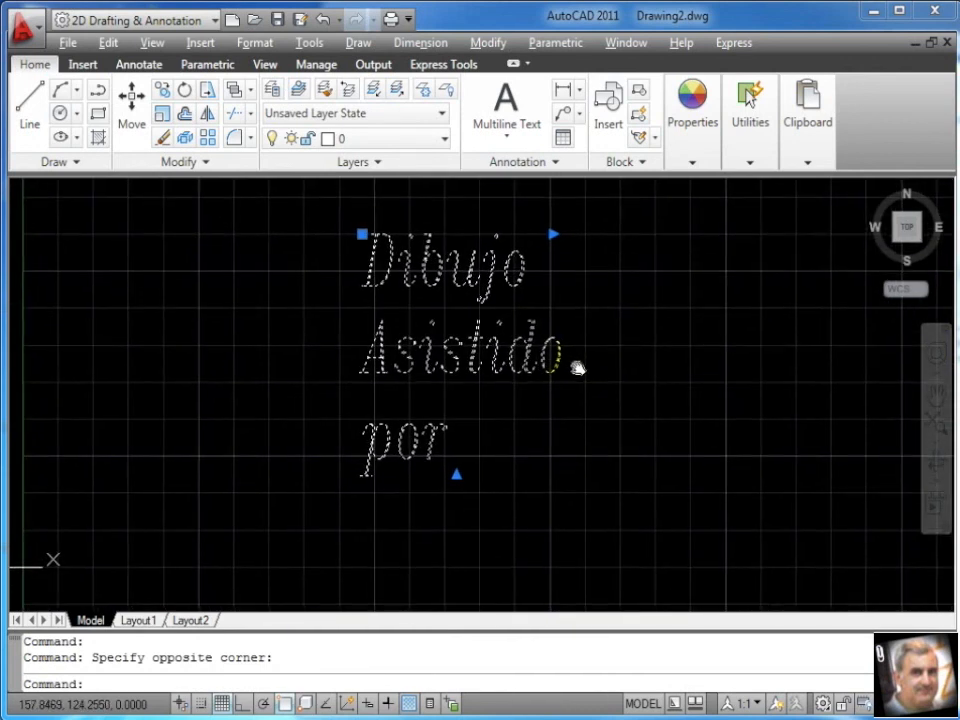
pyautogui.doubleClick(513, 365)
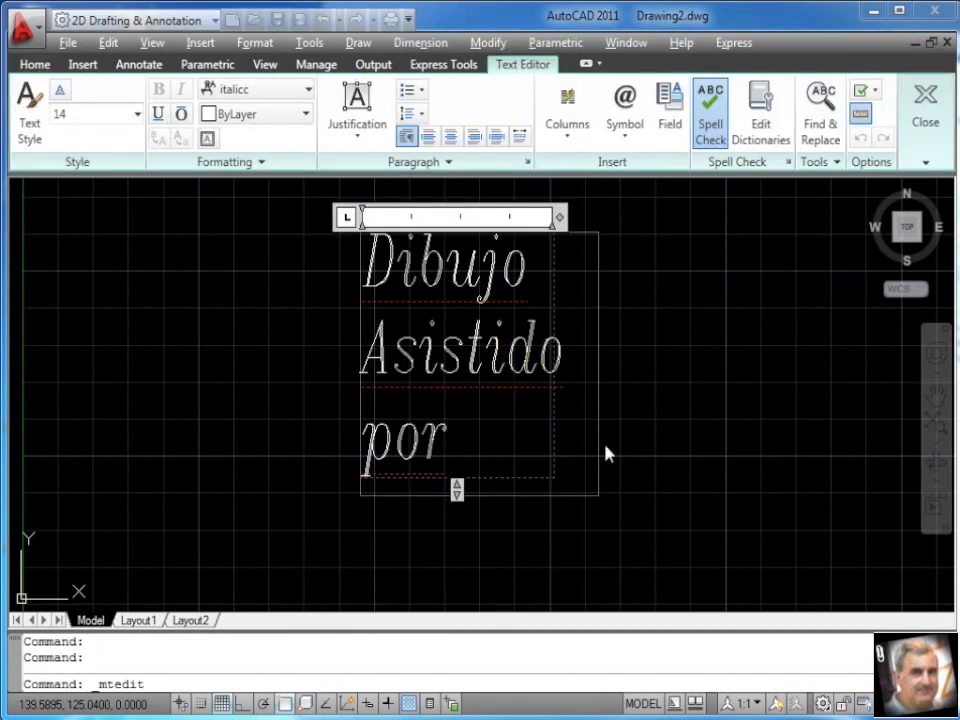
pyautogui.click(494, 458)
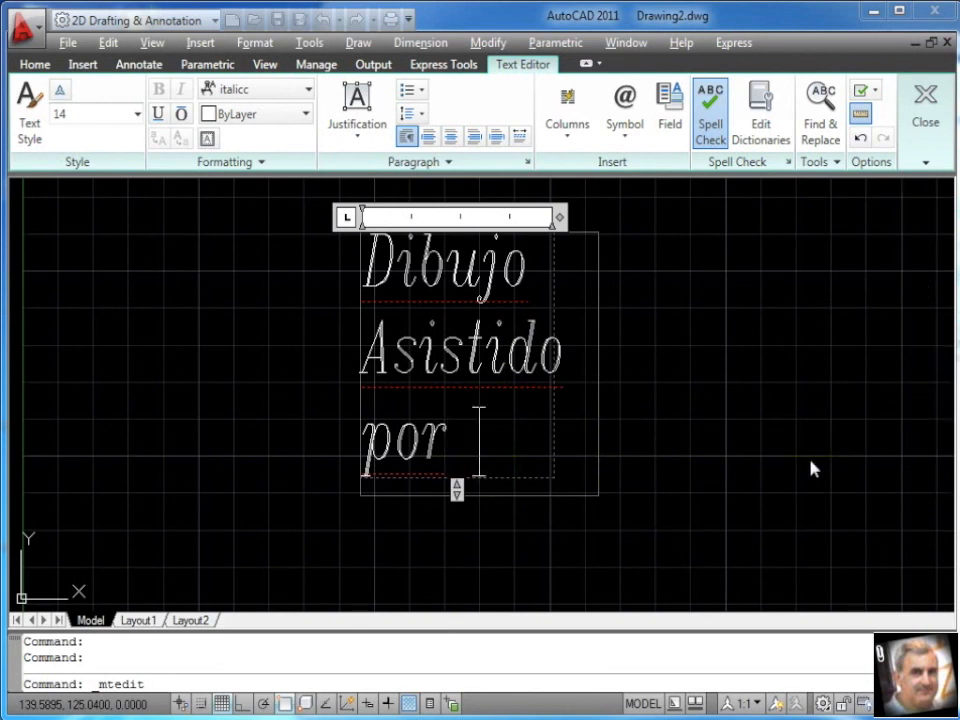
pyautogui.write('Co')
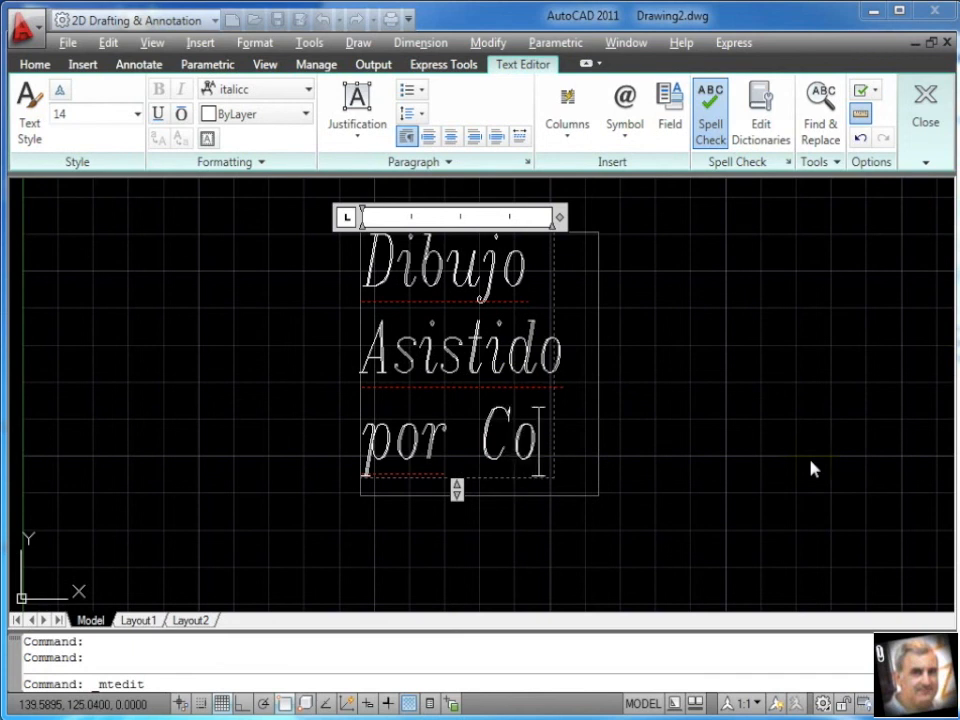
pyautogui.write('mp')
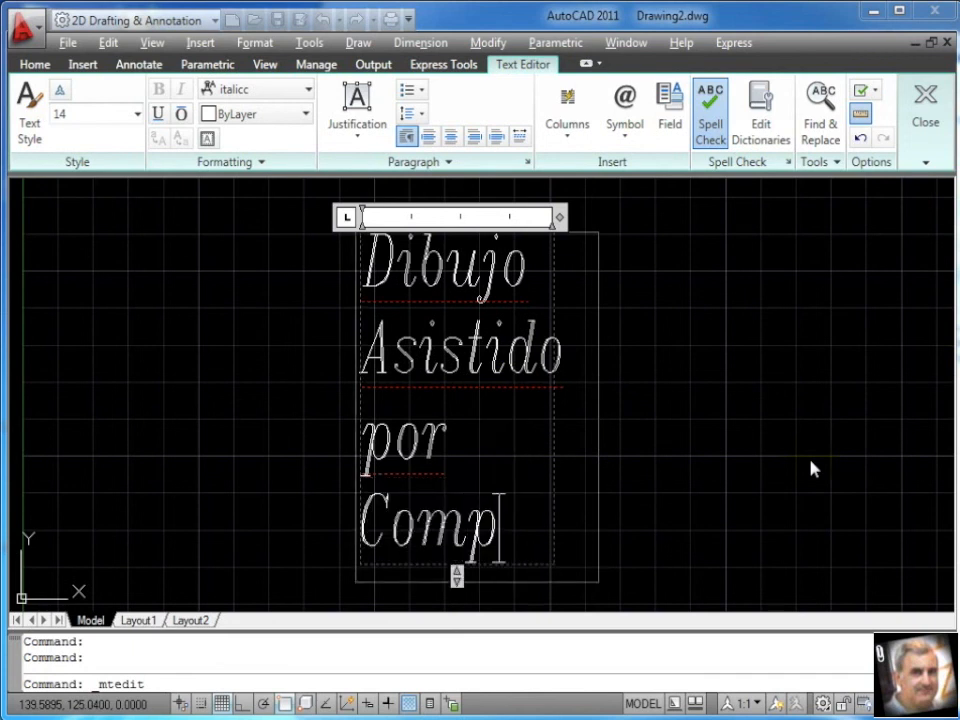
pyautogui.write('utadora')
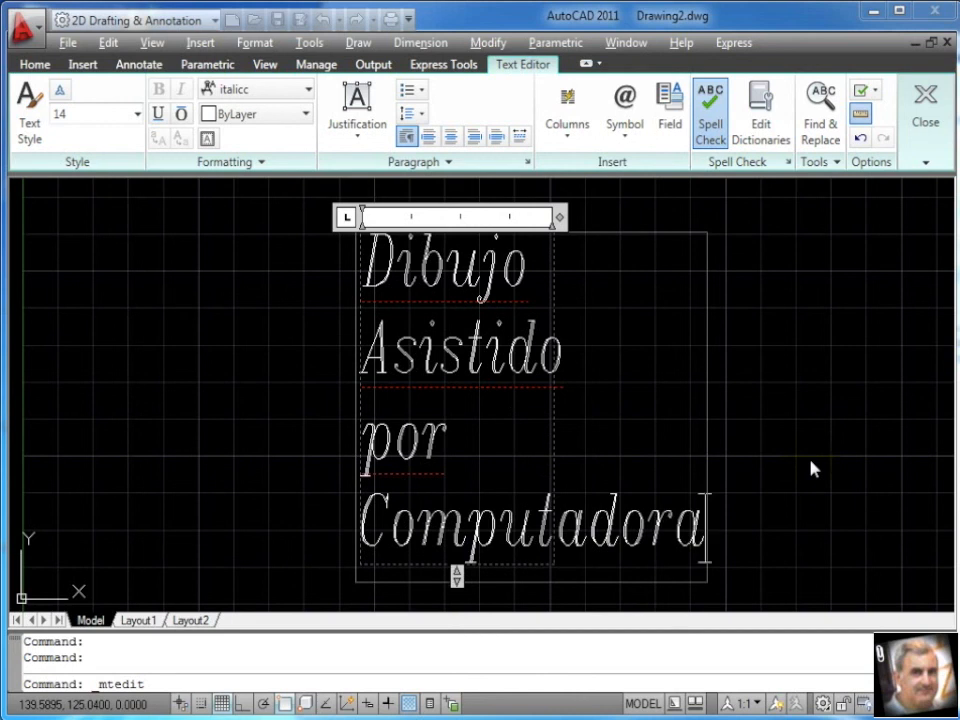
pyautogui.click(812, 469)
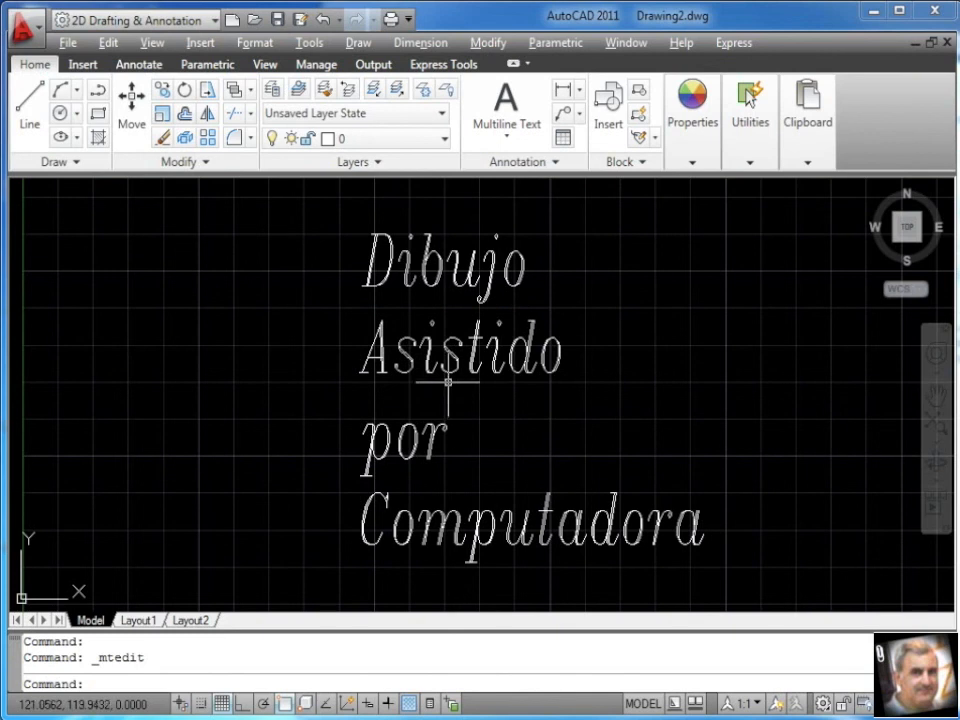
# Examine the "Dibujo Asistido por Computadora" multiline text, selecting it to check its grips and how its lines fit the box width
pyautogui.click(448, 376)
pyautogui.press('Escape')
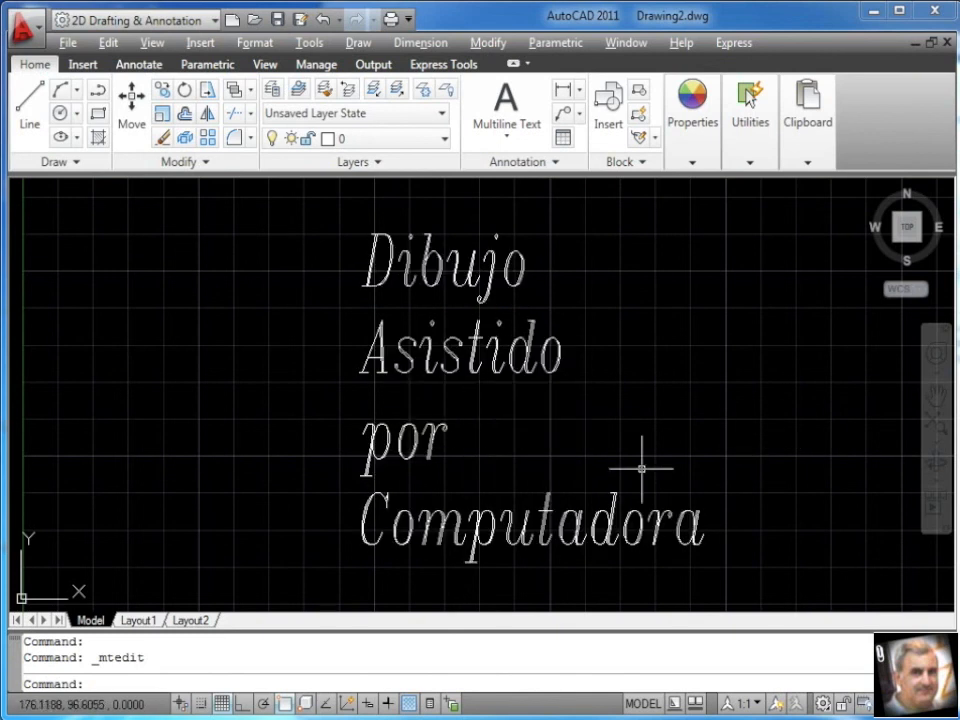
pyautogui.scroll(-2, 722, 449)
pyautogui.moveTo(722, 449)
pyautogui.mouseDown(button='middle')
pyautogui.moveTo(531, 420)
pyautogui.moveTo(439, 392)
pyautogui.mouseUp(button='middle')
pyautogui.scroll(2, 514, 435)
pyautogui.moveTo(514, 435)
pyautogui.mouseDown(button='middle')
pyautogui.moveTo(636, 480)
pyautogui.moveTo(750, 461)
pyautogui.mouseUp(button='middle')
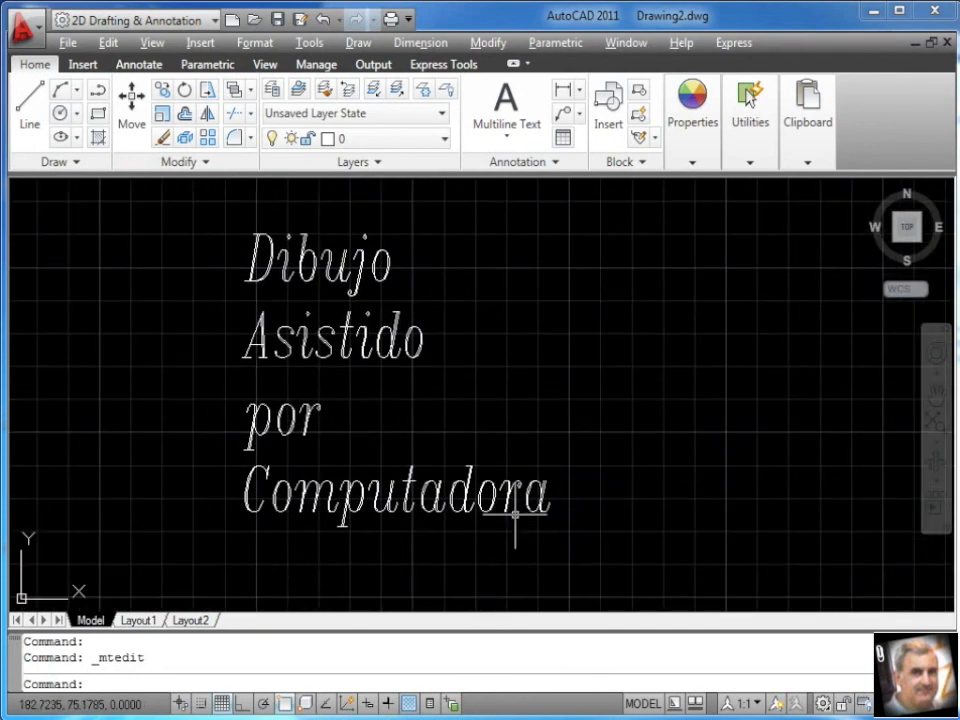
pyautogui.click(504, 500)
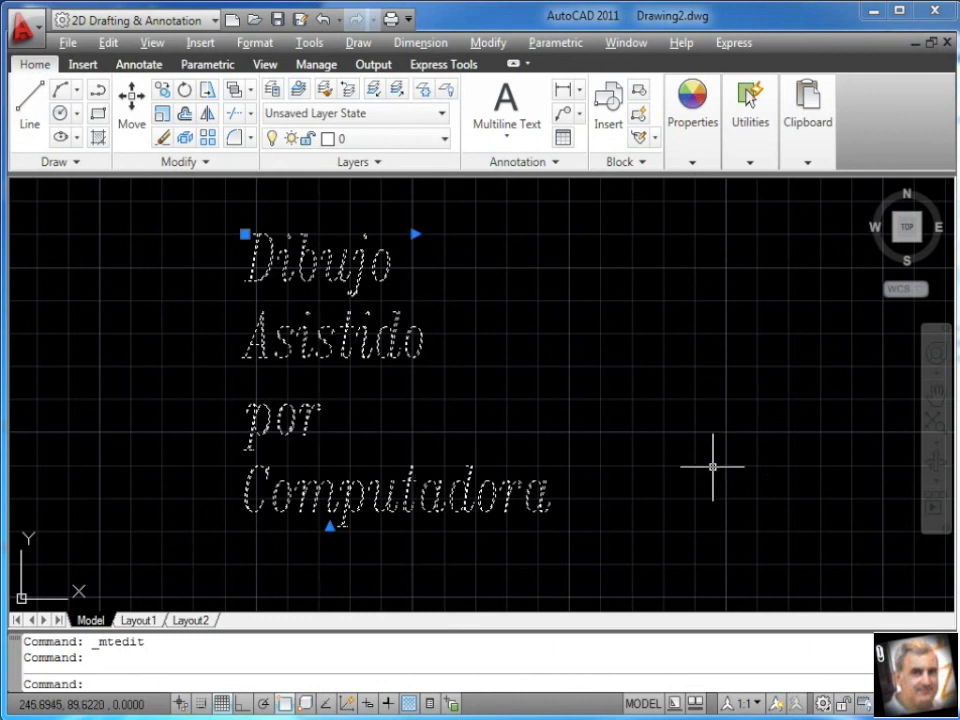
pyautogui.press('Escape')
pyautogui.scroll(-2, 633, 452)
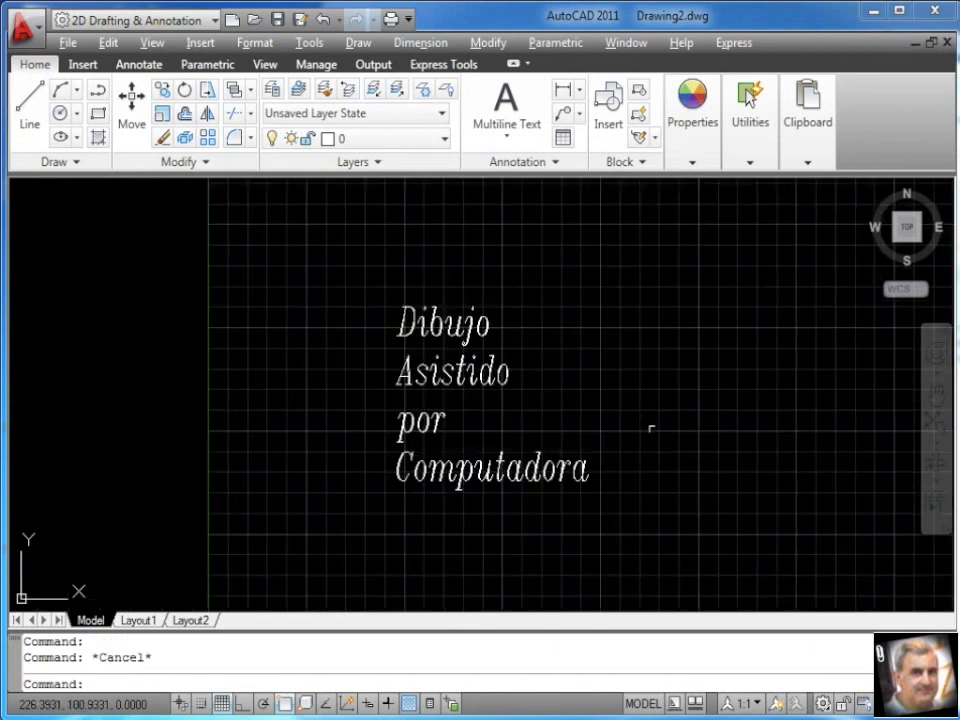
pyautogui.moveTo(634, 429)
pyautogui.mouseDown(button='middle')
pyautogui.moveTo(527, 403)
pyautogui.moveTo(517, 414)
pyautogui.mouseUp(button='middle')
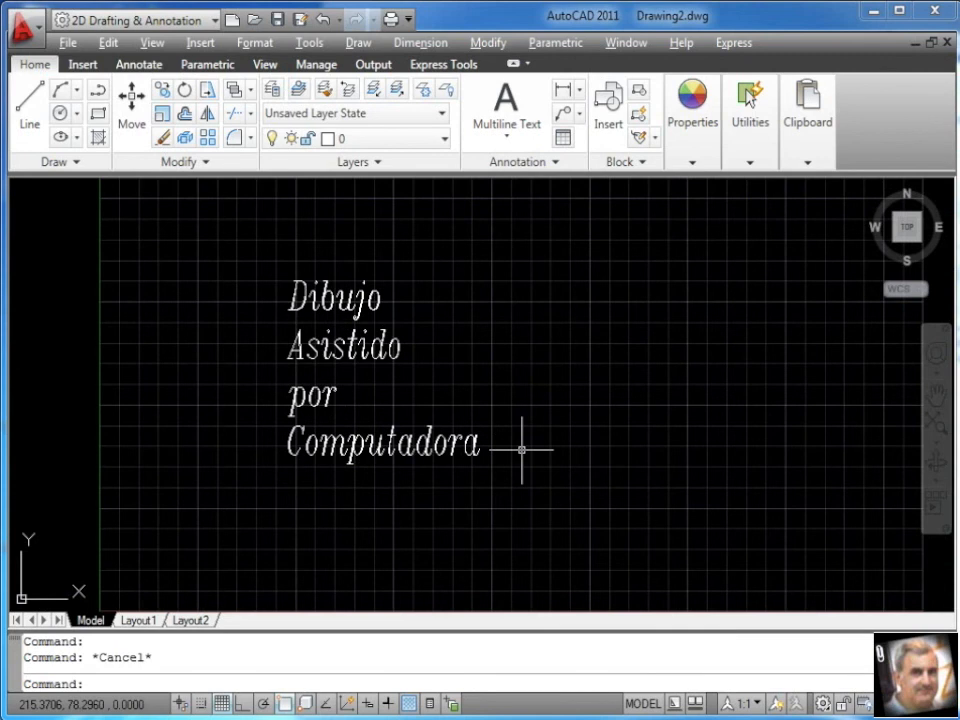
pyautogui.moveTo(380, 350)
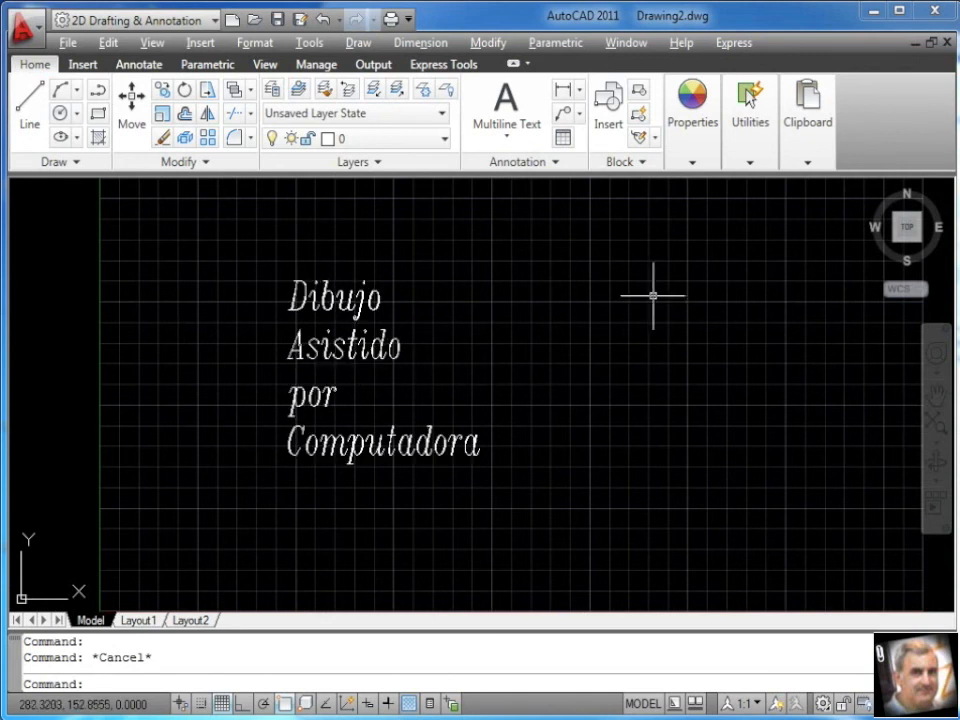
# Start a single-line text in the empty area beside the multiline text, with height 14 and rotation angle 0
pyautogui.click(506, 135)
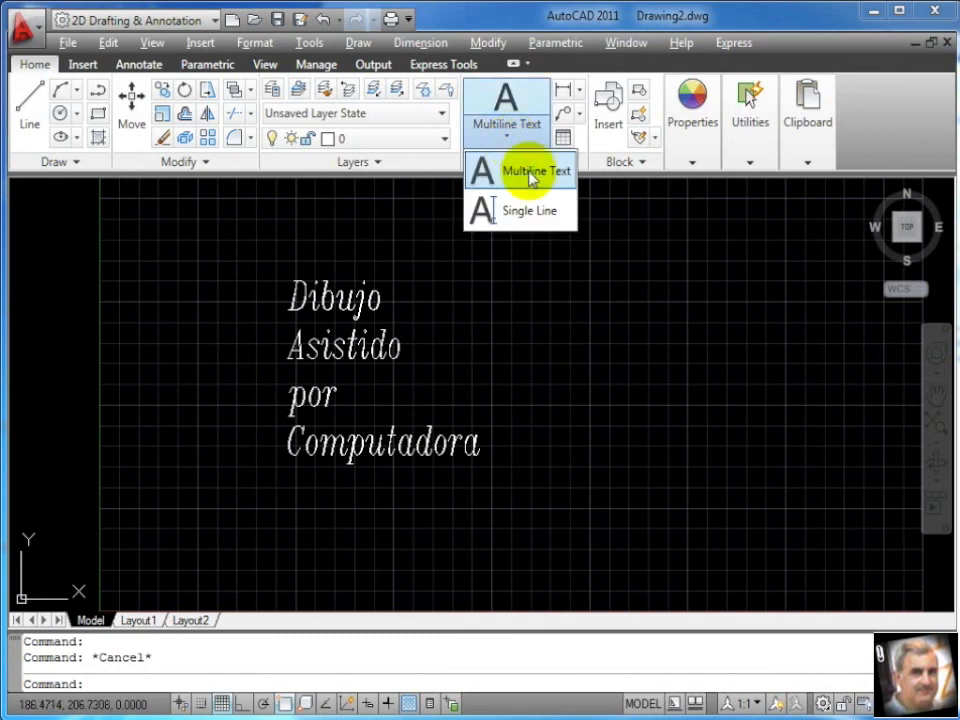
pyautogui.click(530, 214)
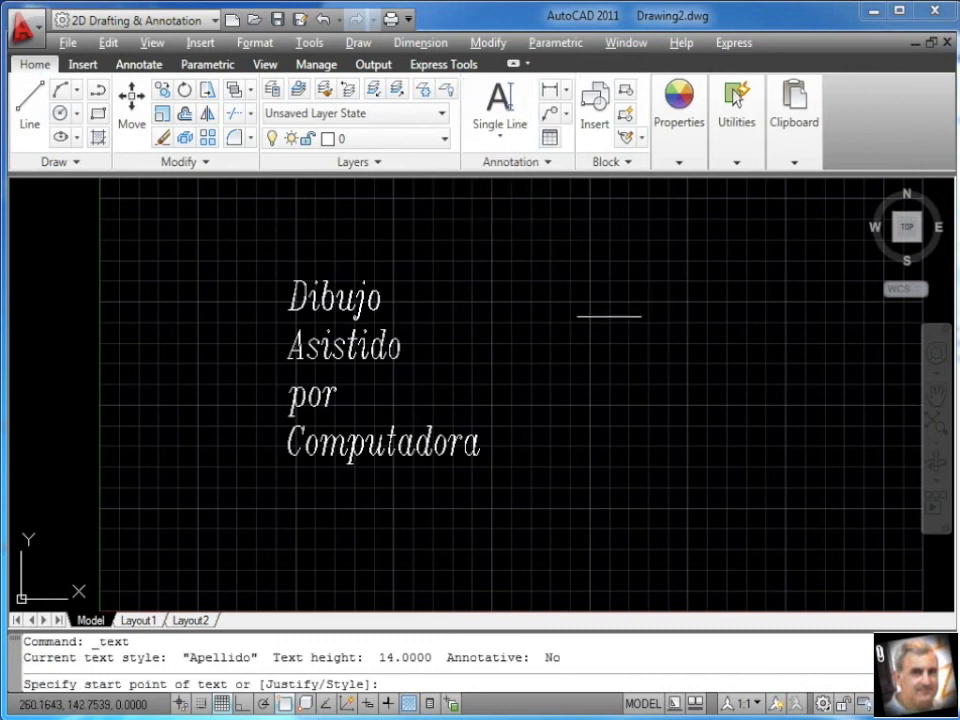
pyautogui.click(630, 313)
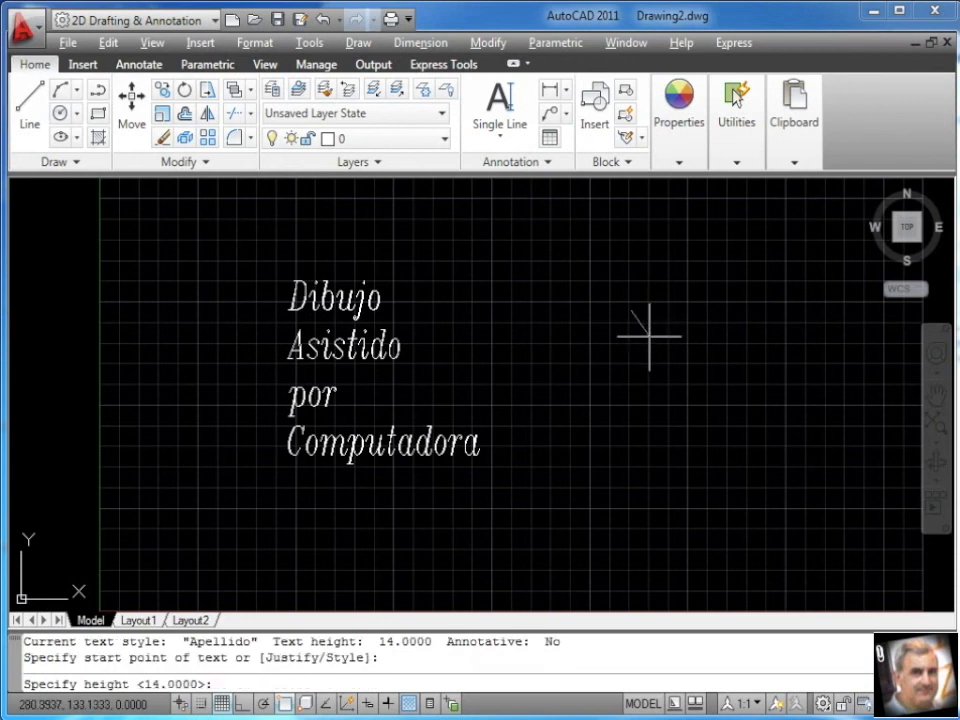
pyautogui.press('Return')
pyautogui.press('Return')
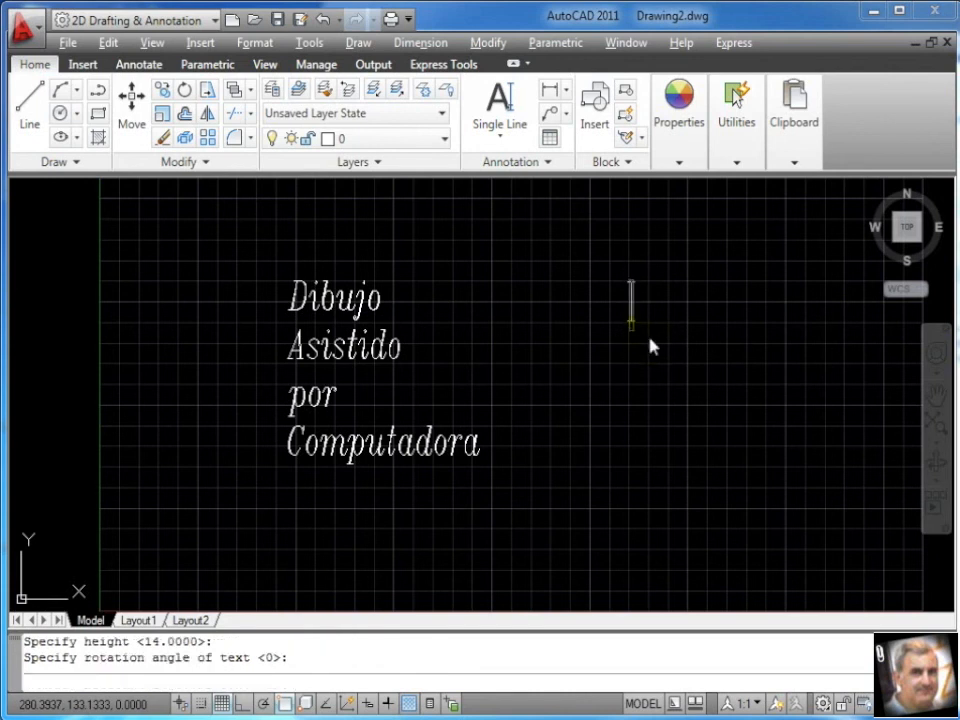
# Write "Diujo" and, on a new line, "Asistido" as single-line text and finish the command
pyautogui.write('Dij')
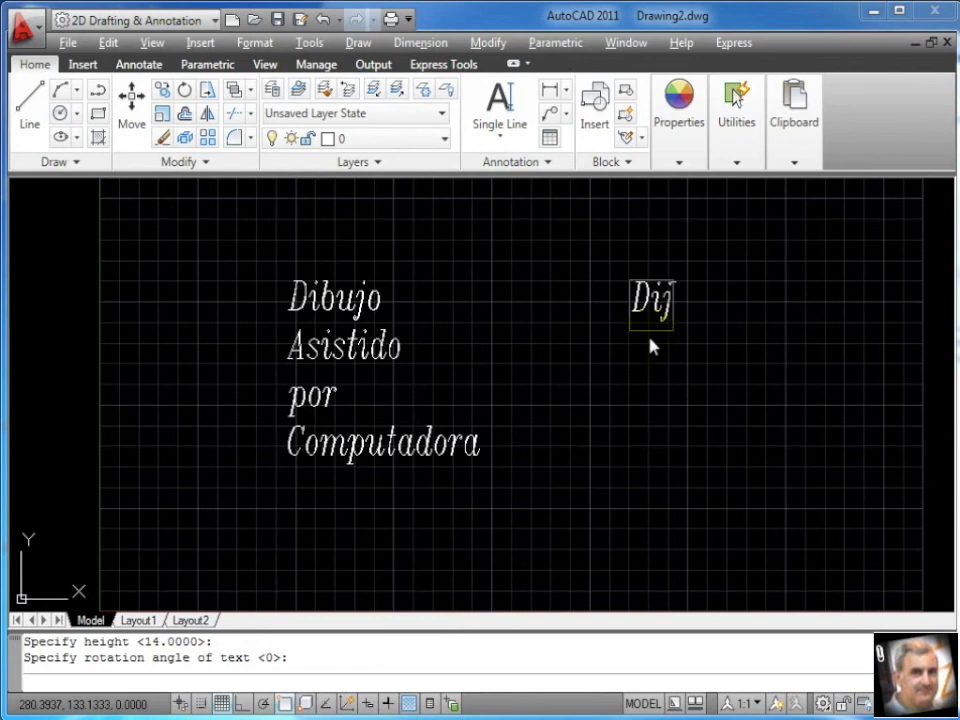
pyautogui.press('BackSpace')
pyautogui.write('ujo')
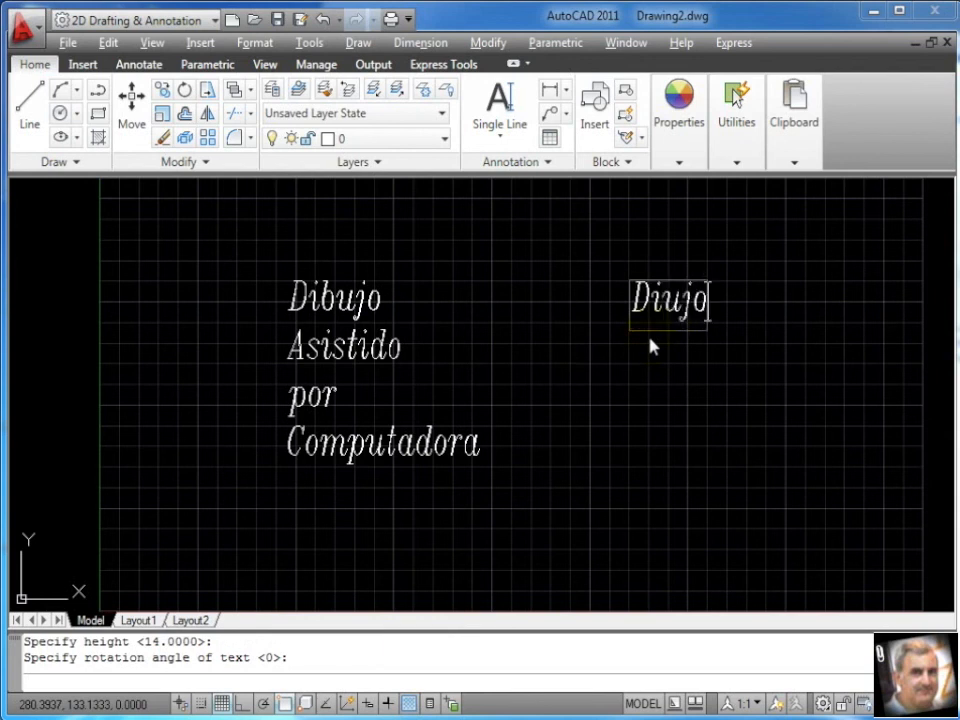
pyautogui.press('Return')
pyautogui.write('Asistido')
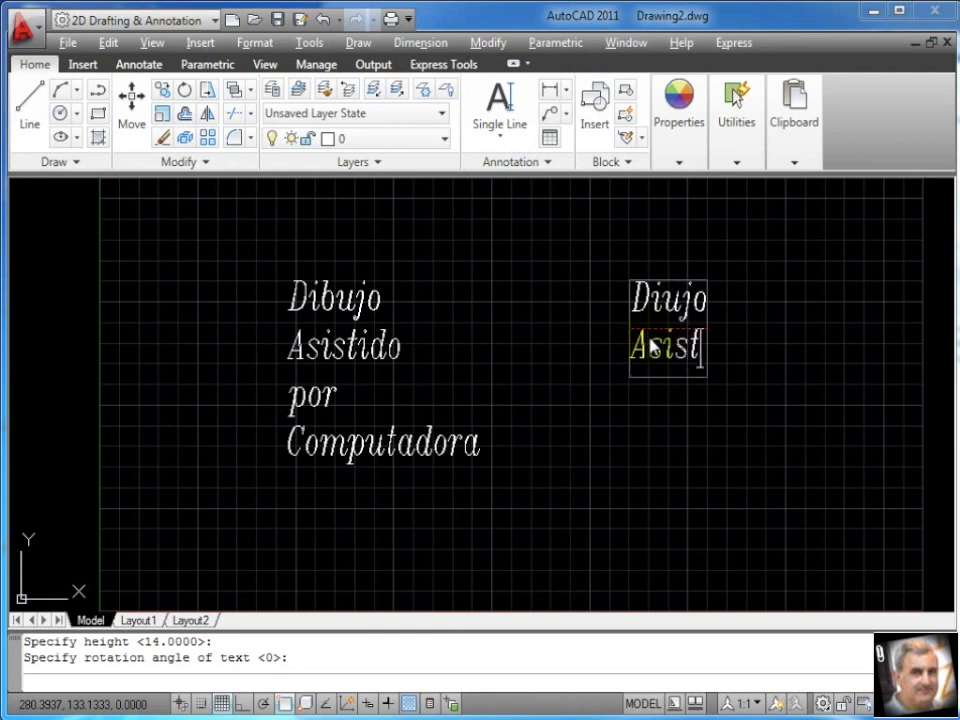
pyautogui.press('Return')
pyautogui.press('Return')
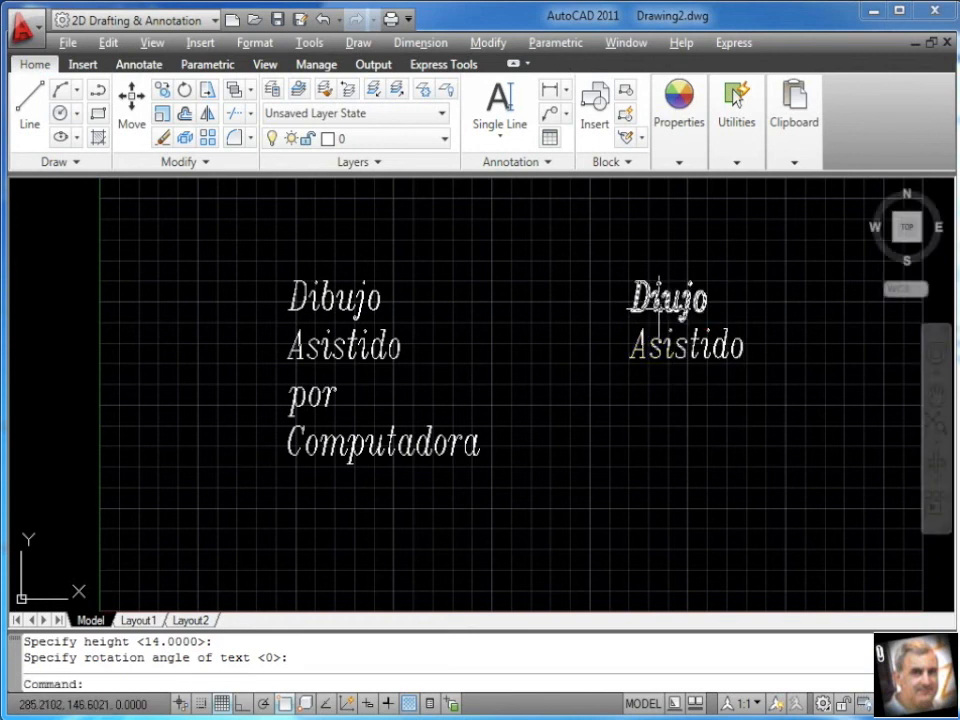
# Correct the single-line text "Diujo" to "Dibujo"
pyautogui.click(636, 298)
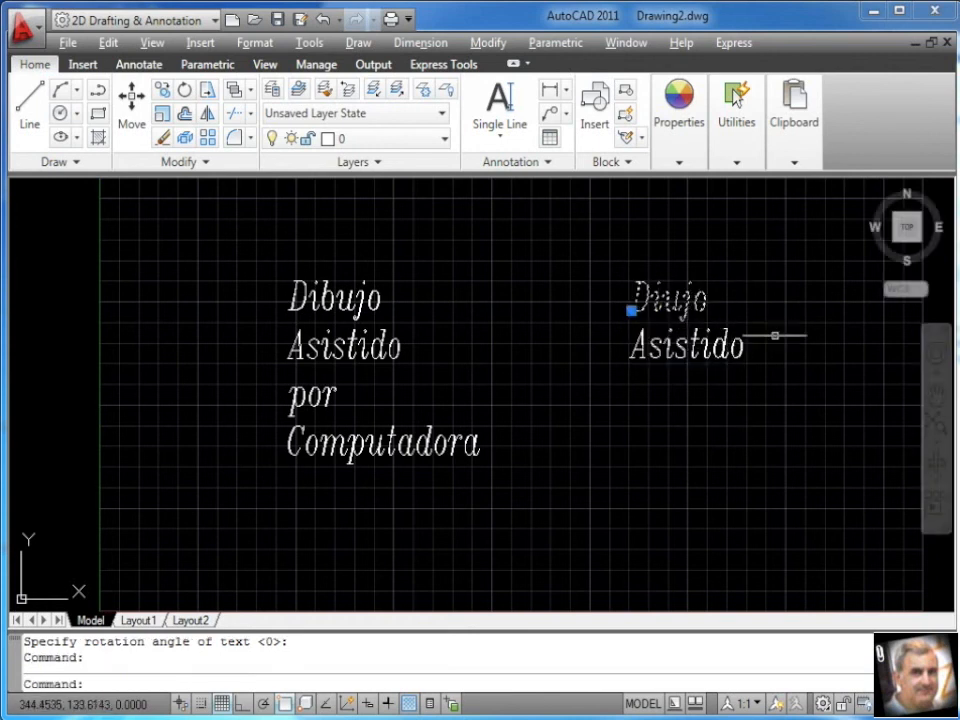
pyautogui.doubleClick(690, 308)
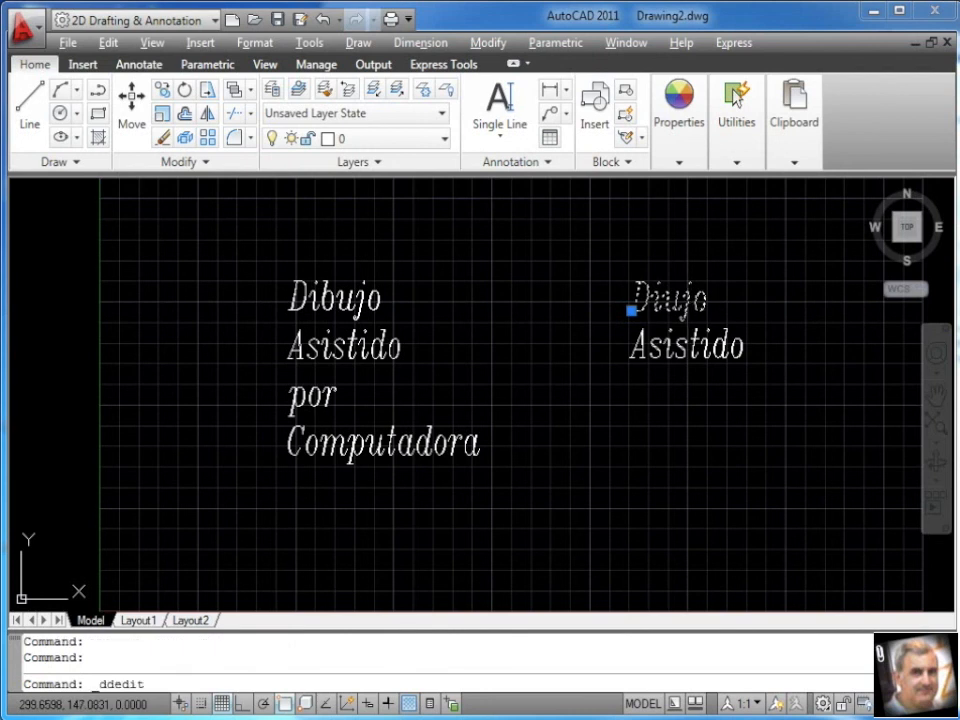
pyautogui.click(661, 299)
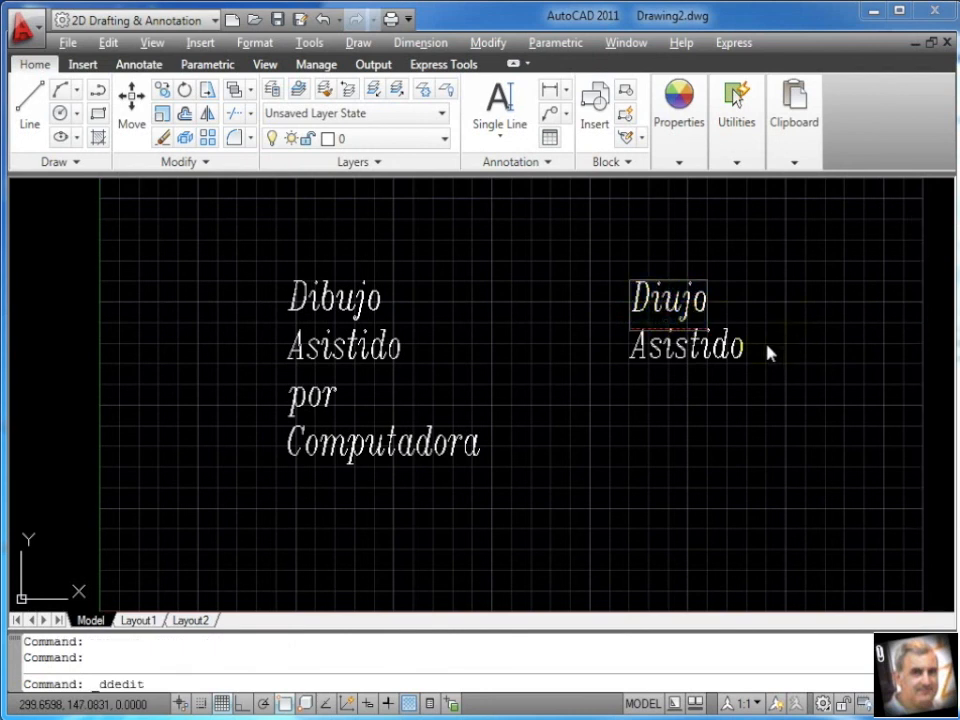
pyautogui.write('b')
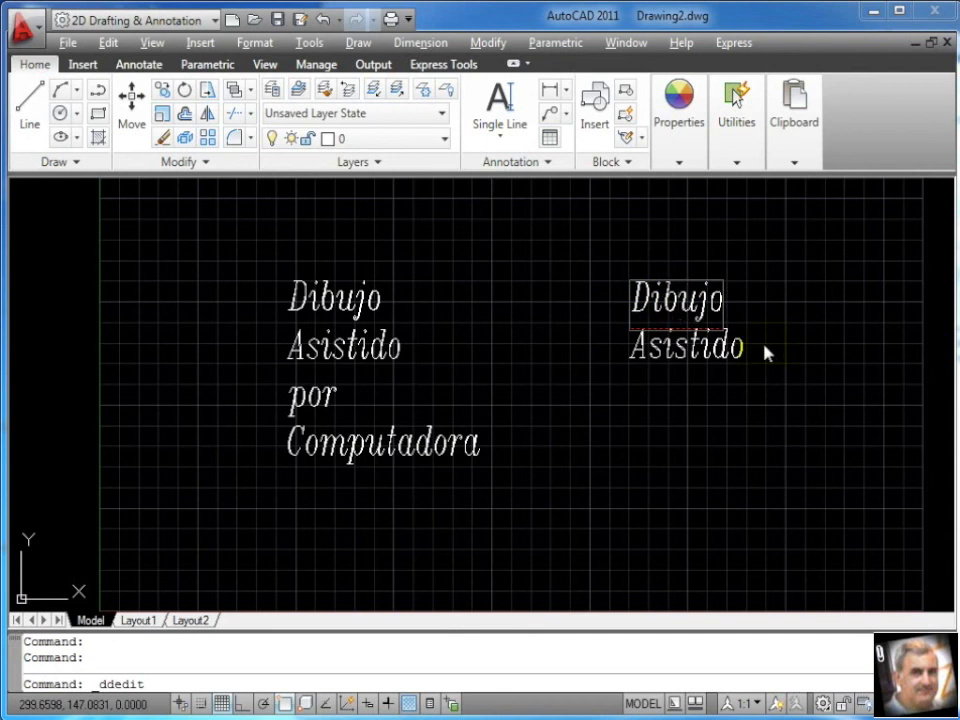
pyautogui.press('Return')
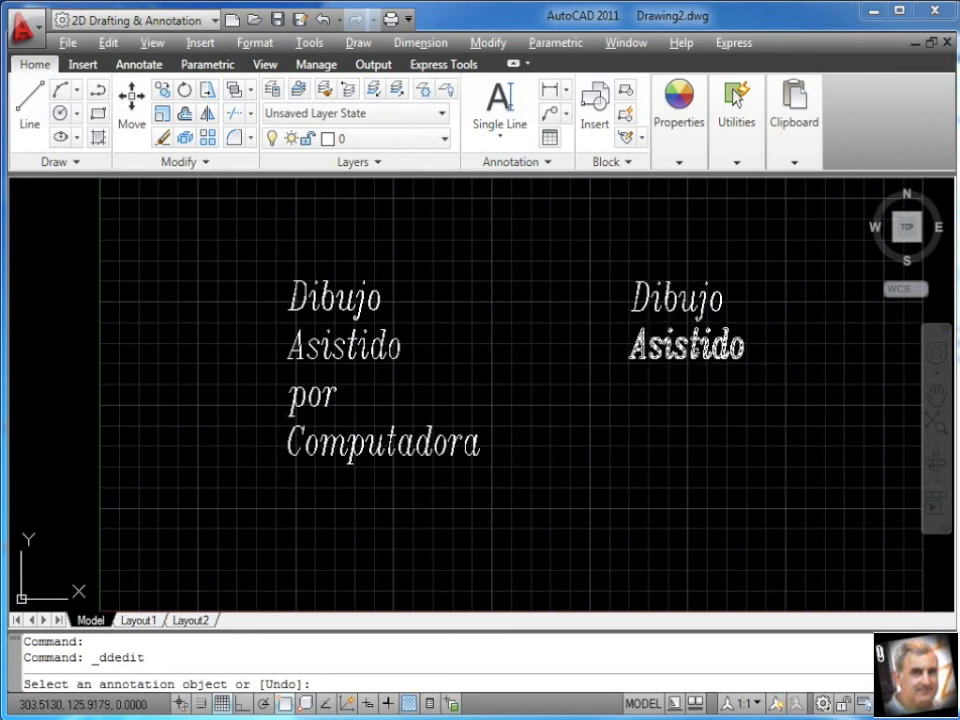
# Open the single-line text "Asistido" for editing, inspect it as a separate line, and end the text editing command
pyautogui.click(698, 368)
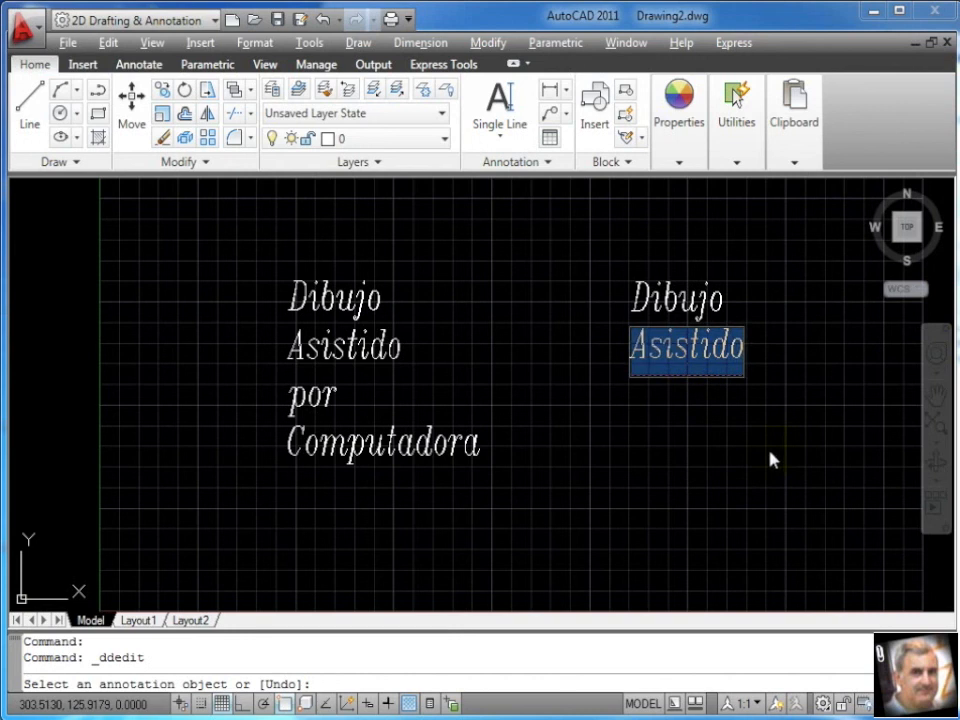
pyautogui.press('Right')
pyautogui.press('Left')
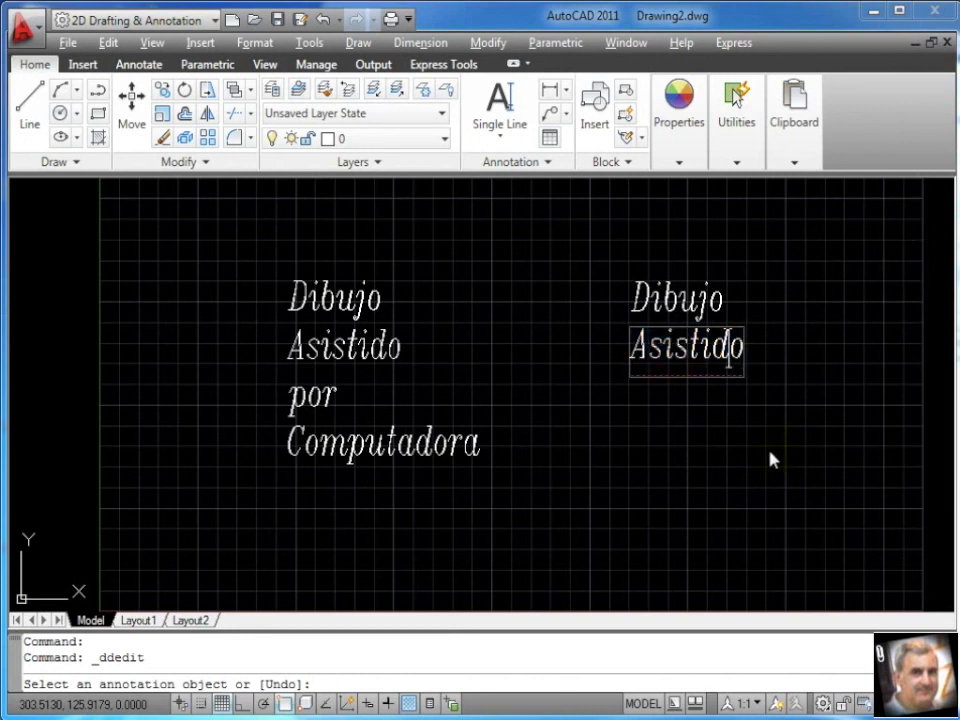
pyautogui.press('Return')
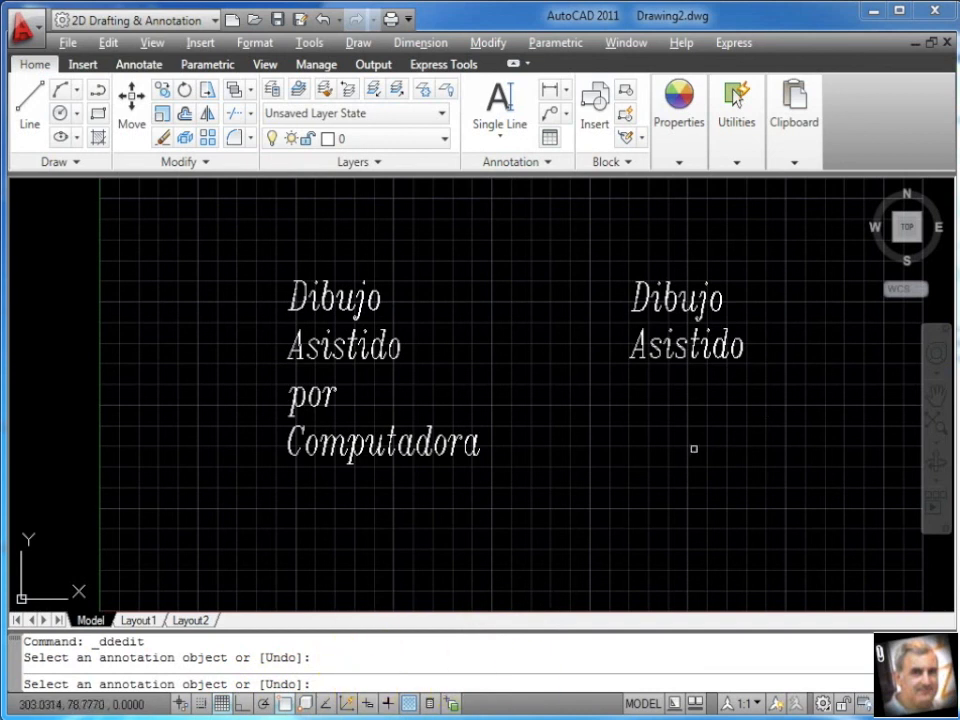
pyautogui.press('Return')
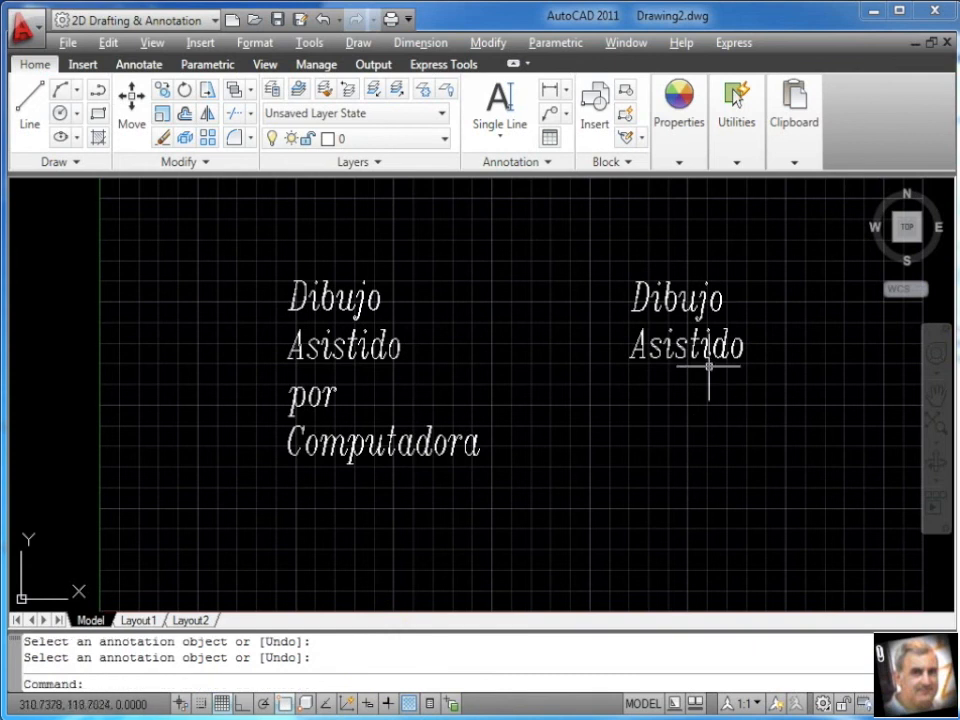